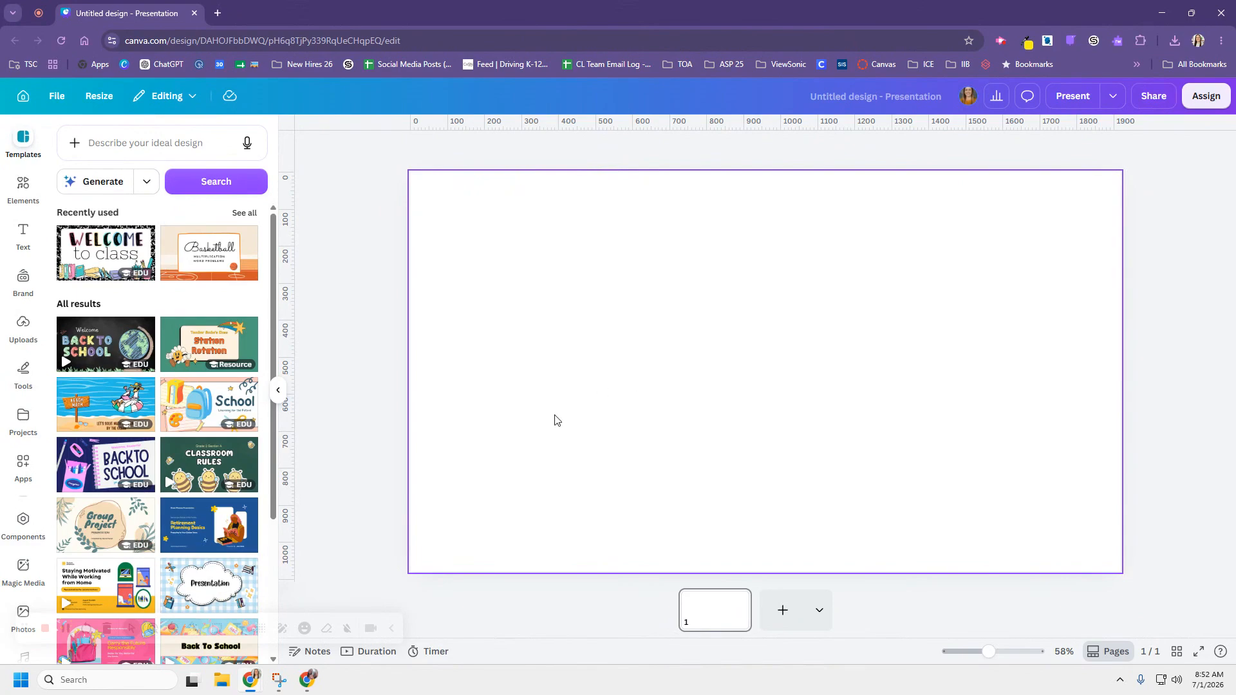
- Open the Magic Media app from the More from Canva section of Apps
{"action": "left_click", "coordinate": [24, 465]}
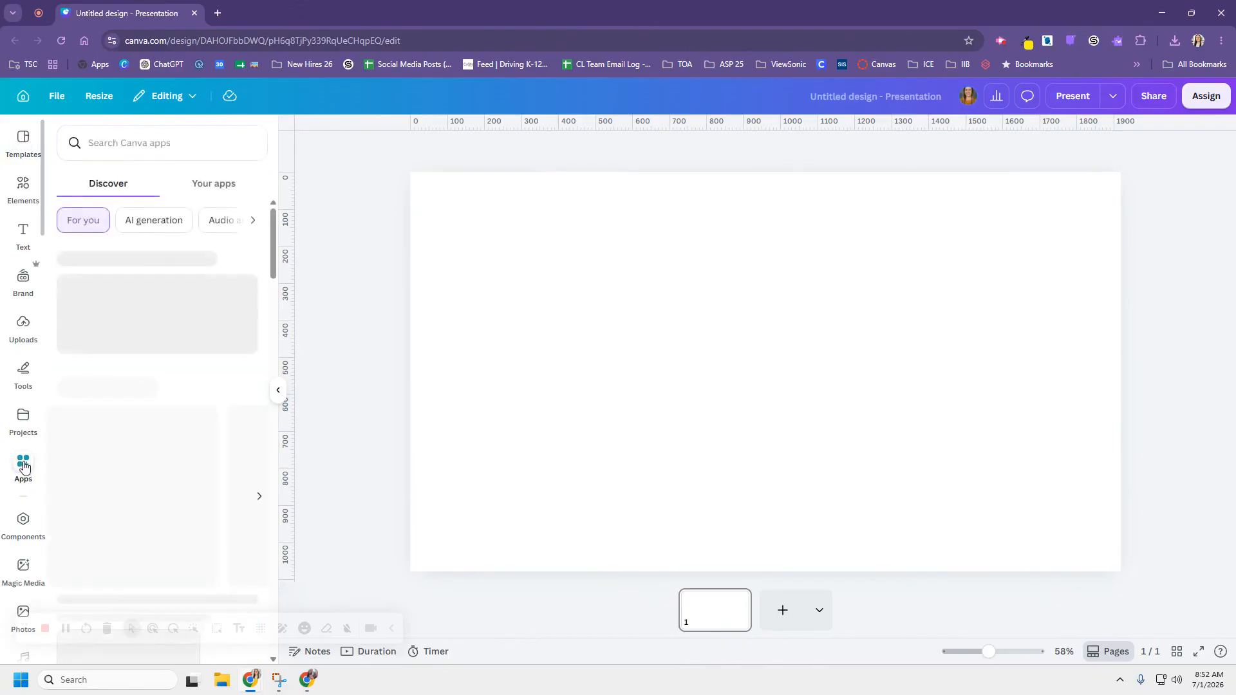
{"action": "scroll", "coordinate": [166, 448], "scroll_direction": "down", "scroll_amount": 7}
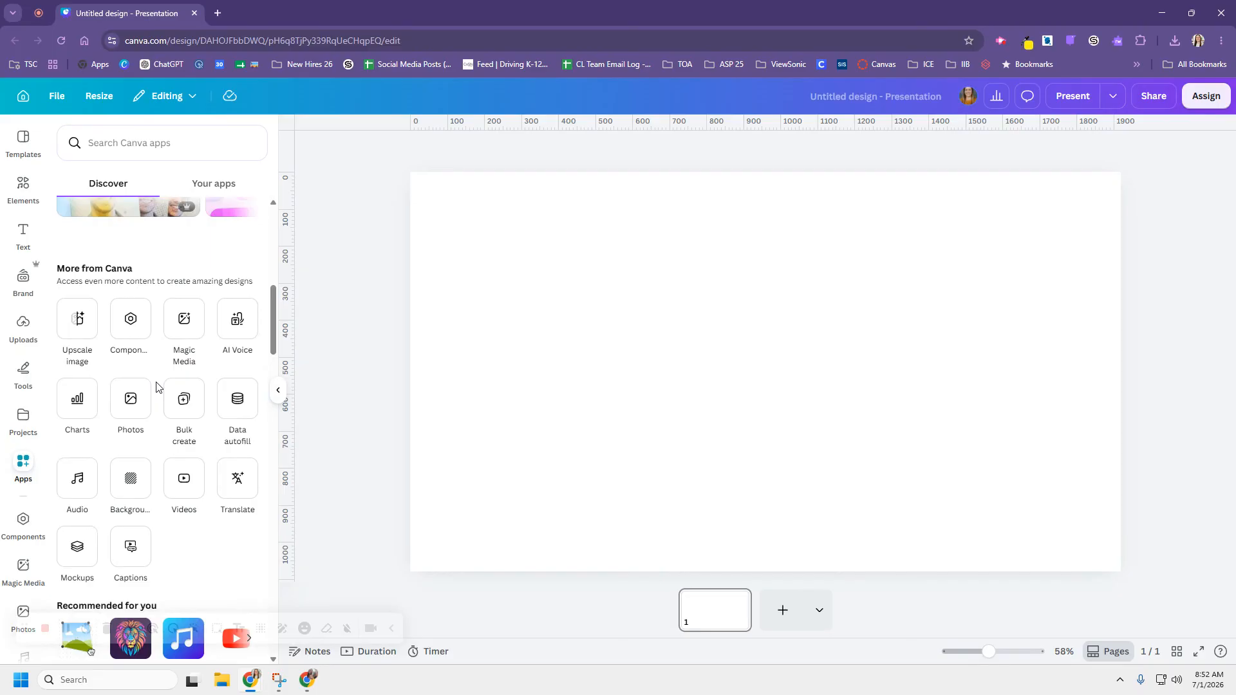
{"action": "left_click", "coordinate": [183, 333]}
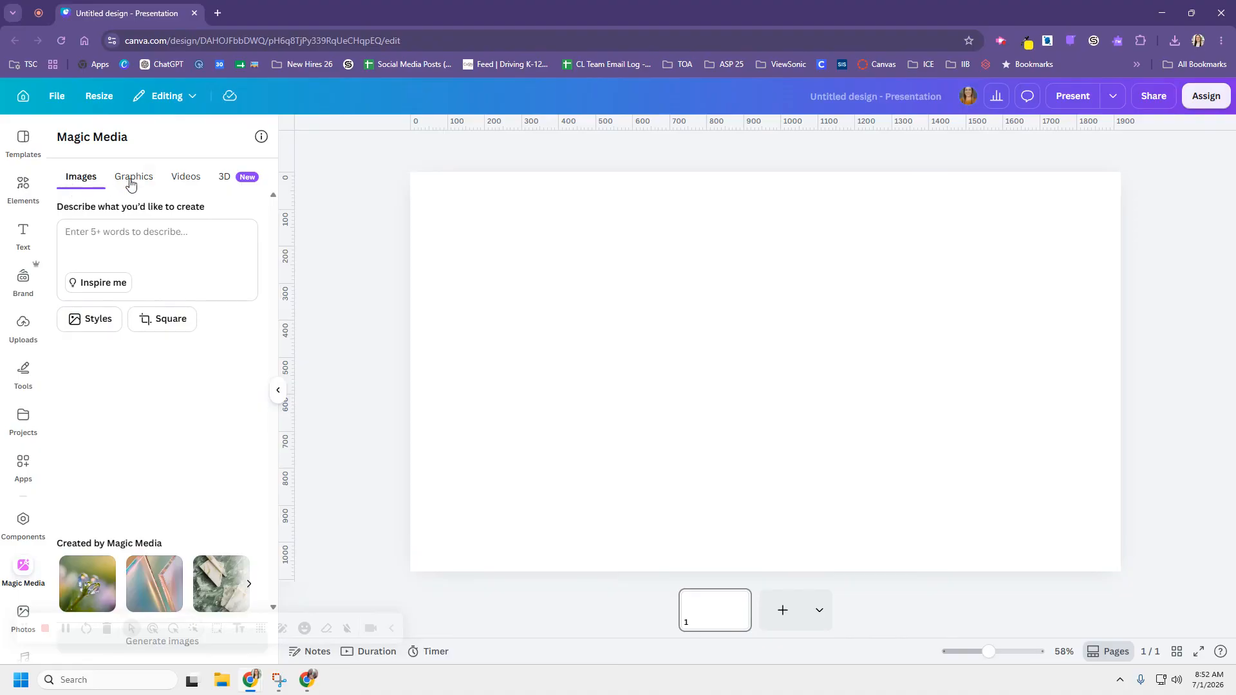
- Enter the image prompt 'an elephant that is skateboarding in a park'
{"action": "left_click", "coordinate": [128, 232]}
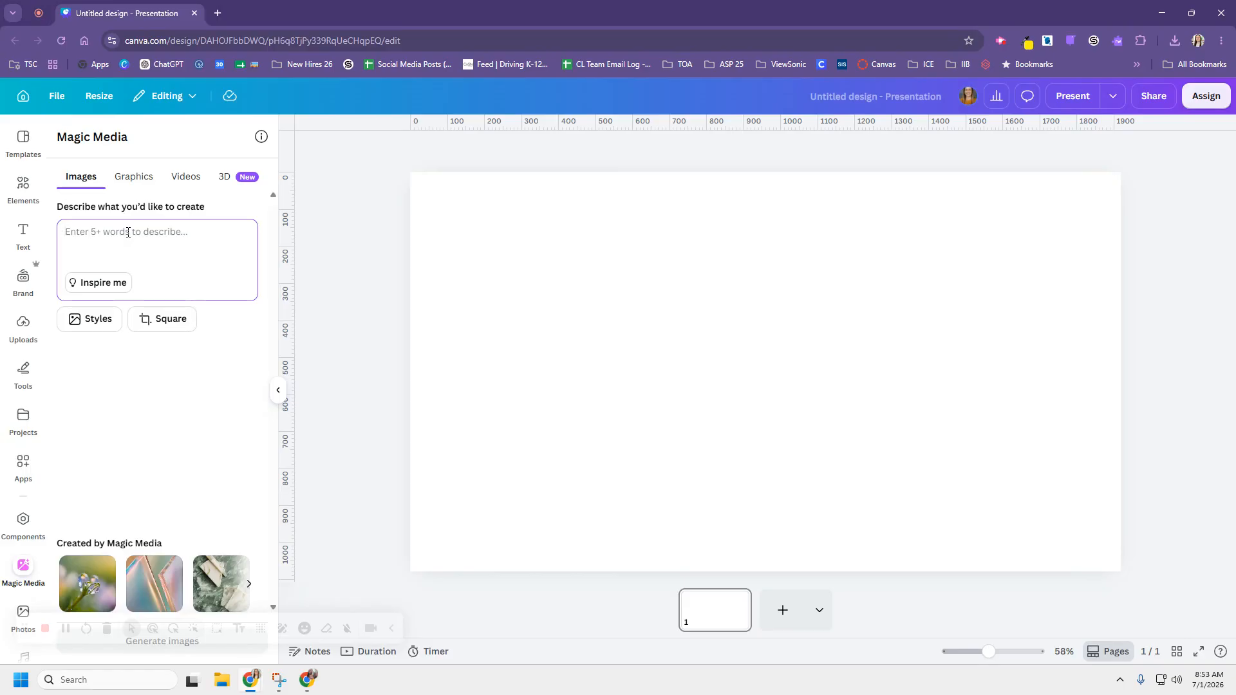
{"action": "type", "text": "an eleph"}
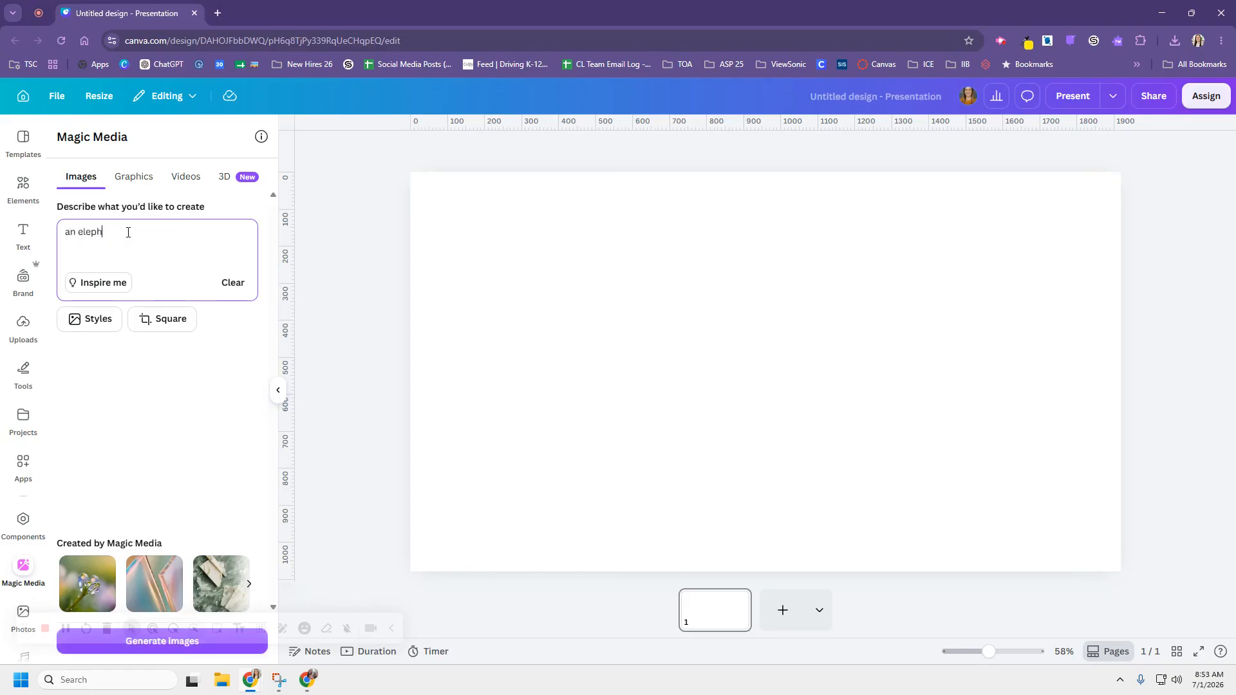
{"action": "type", "text": "ant that is skateboardin"}
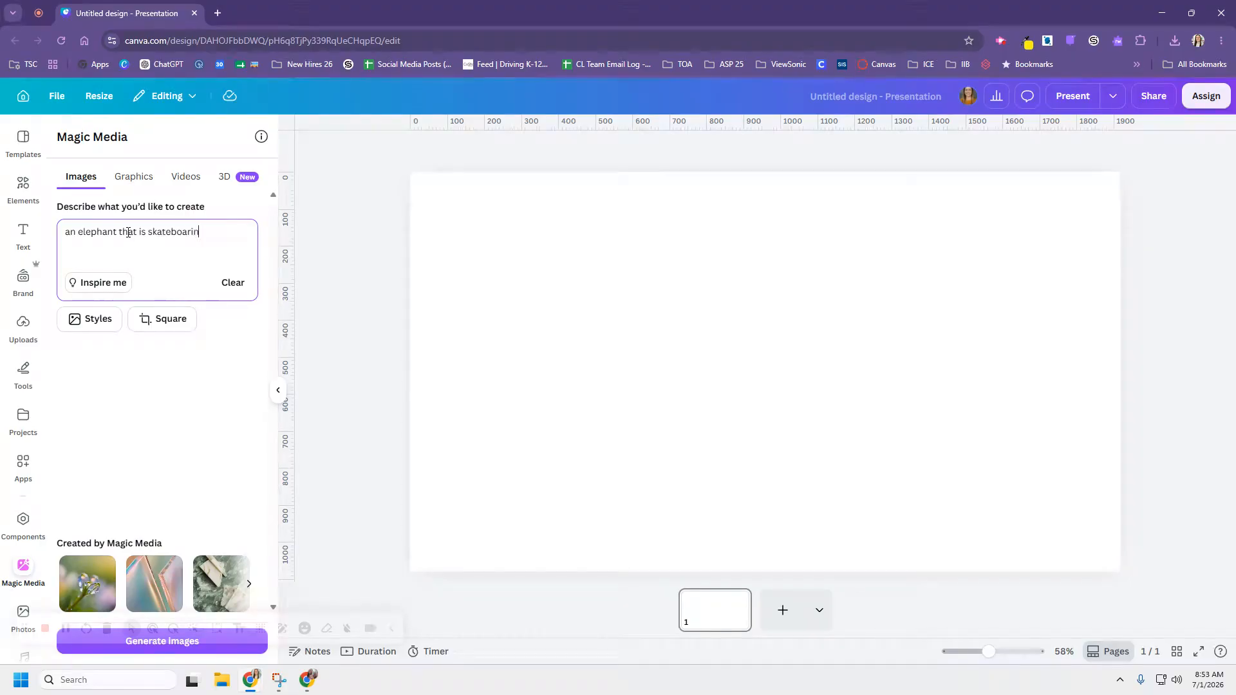
{"action": "type", "text": "g in a park"}
{"action": "left_click", "coordinate": [96, 320]}
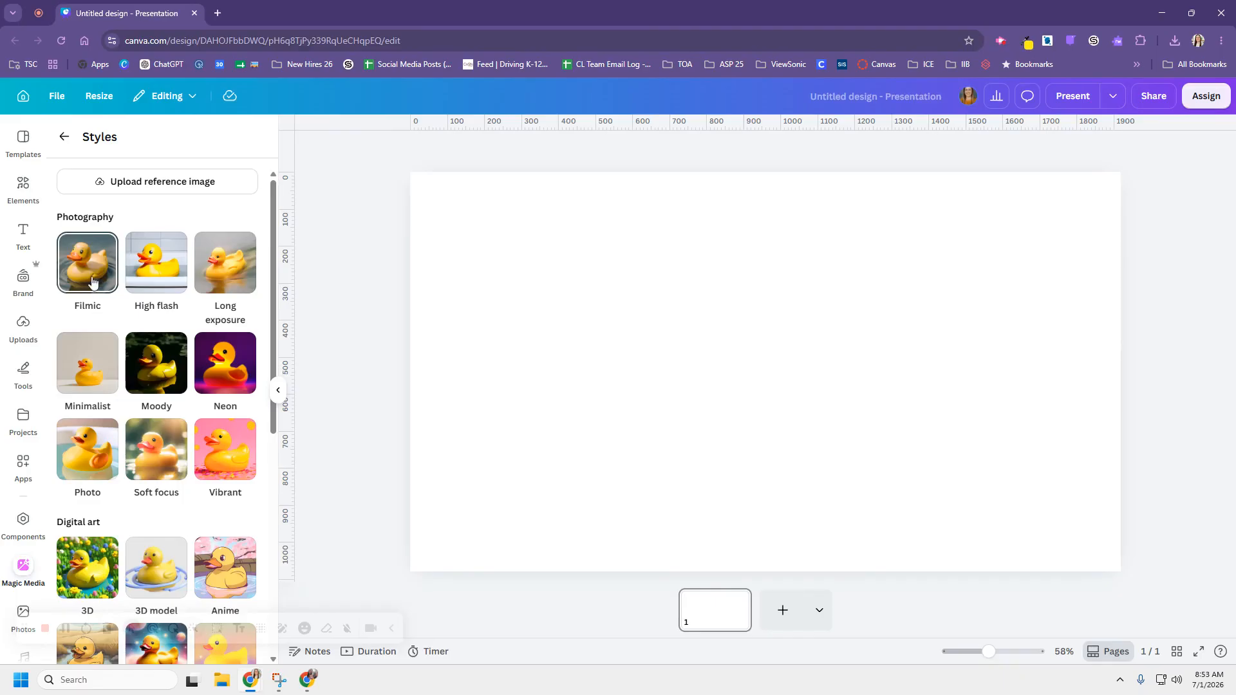
- Generate the elephant images in Oil painting style with a Landscape shape
{"action": "scroll", "coordinate": [96, 280], "scroll_direction": "down", "scroll_amount": 4}
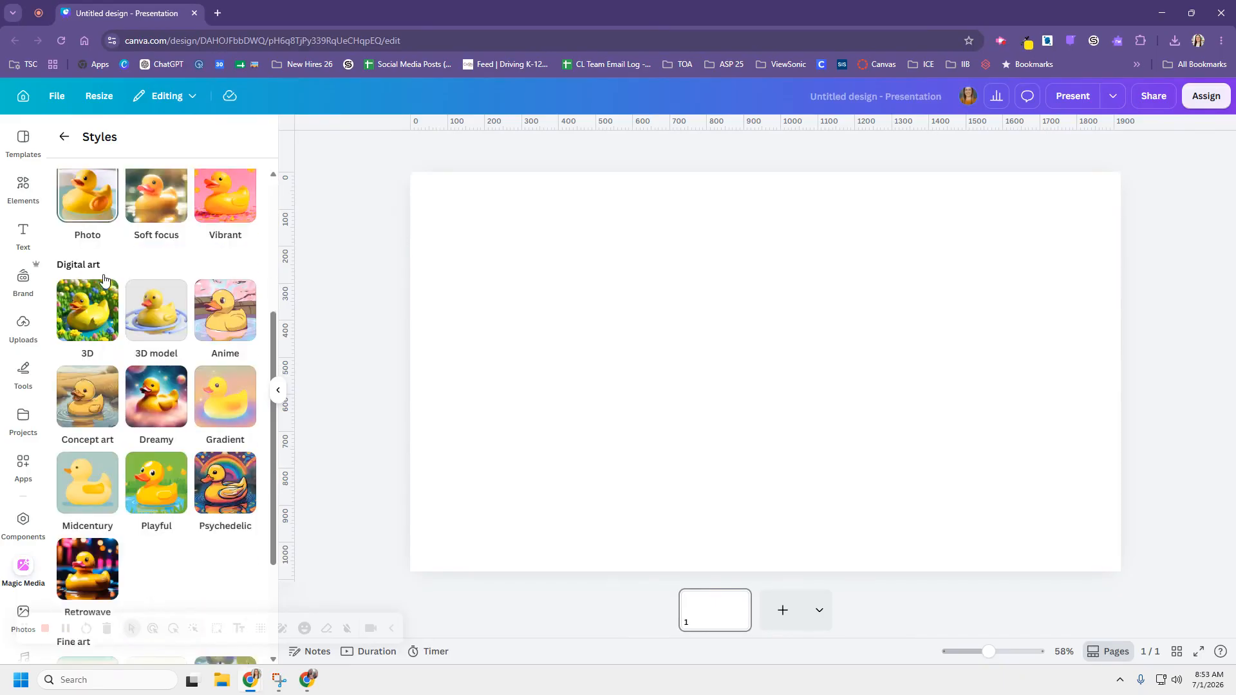
{"action": "scroll", "coordinate": [103, 277], "scroll_direction": "down", "scroll_amount": 2}
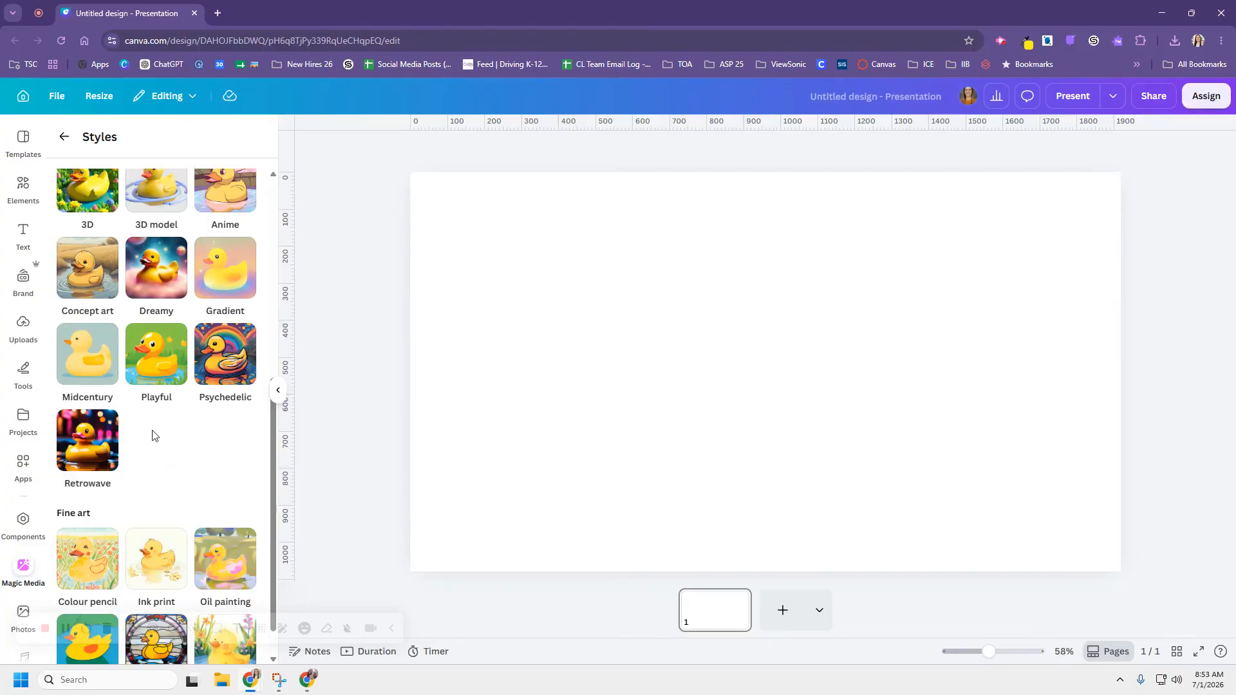
{"action": "scroll", "coordinate": [155, 434], "scroll_direction": "down", "scroll_amount": 1}
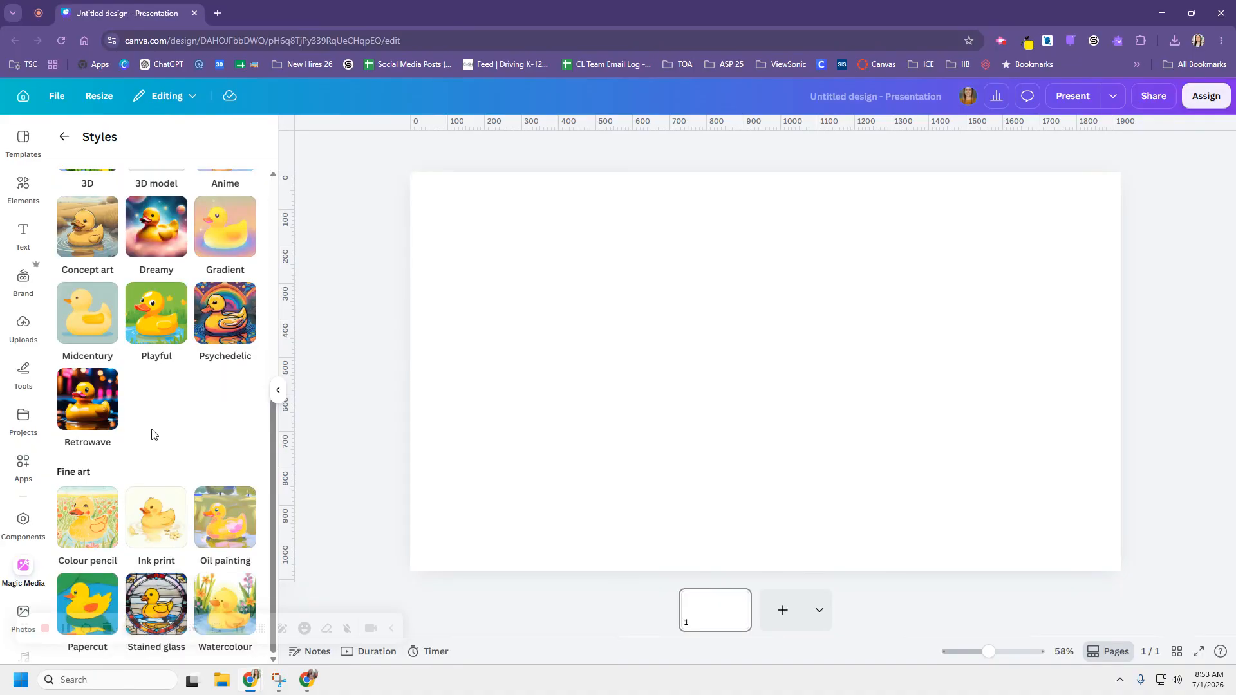
{"action": "left_click", "coordinate": [222, 522]}
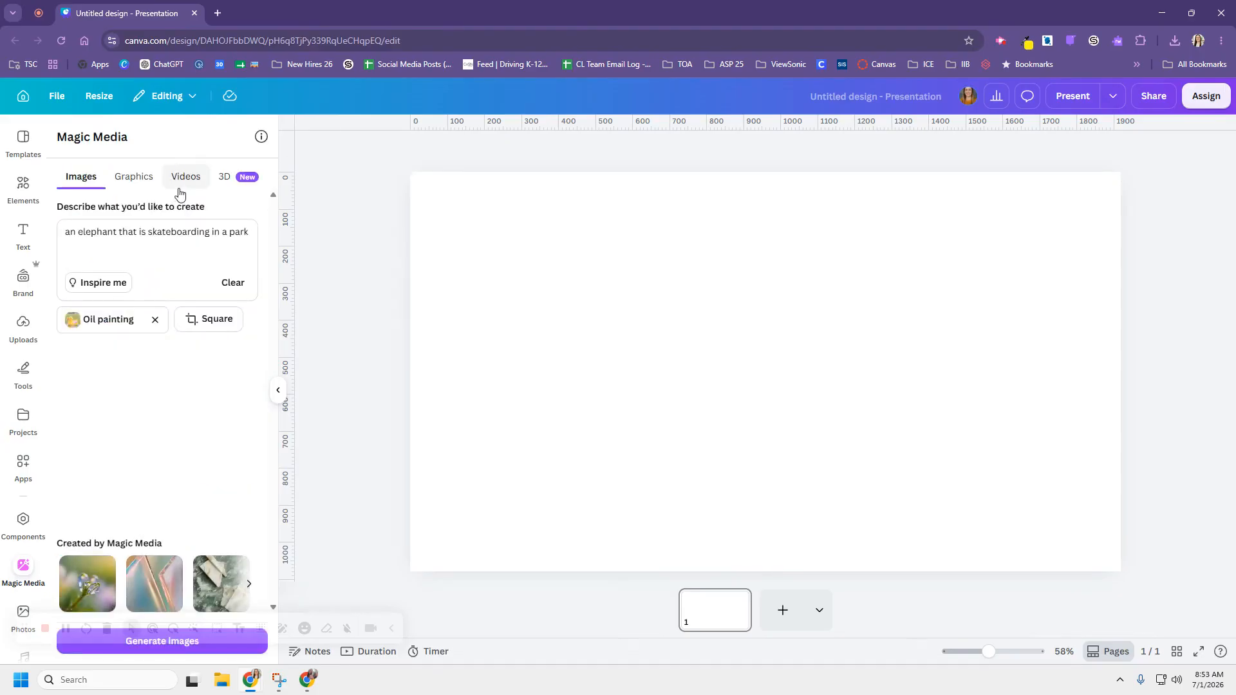
{"action": "left_click", "coordinate": [224, 323]}
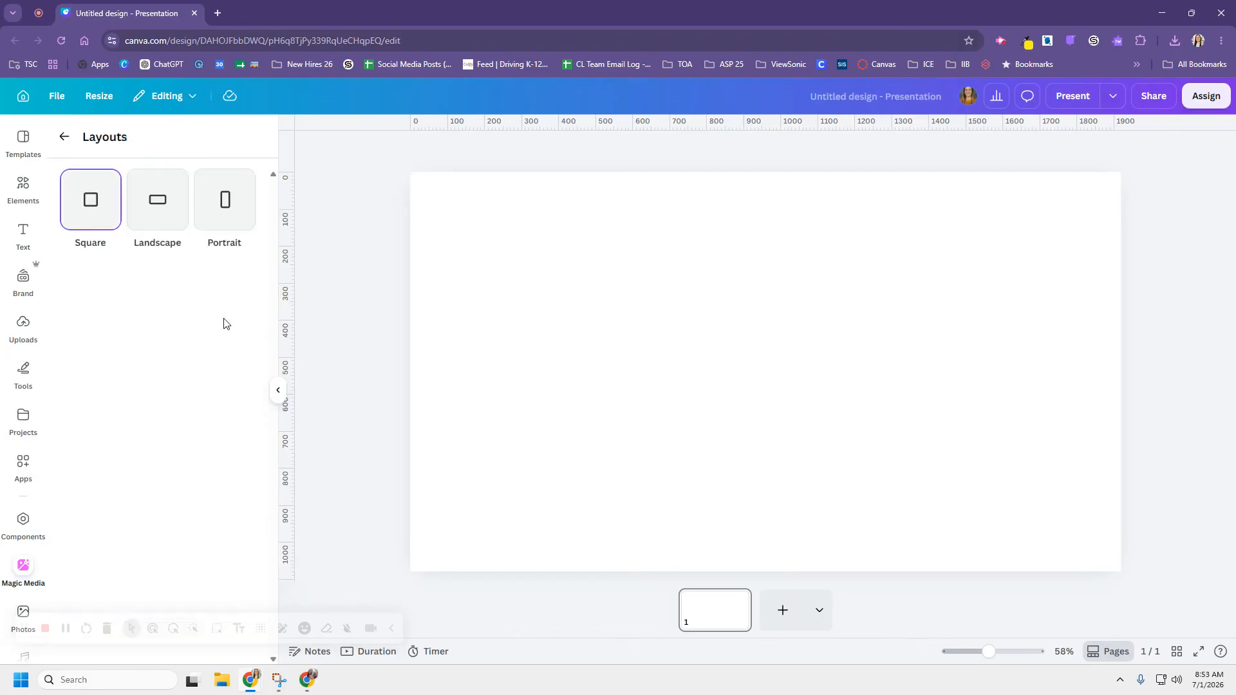
{"action": "left_click", "coordinate": [165, 204]}
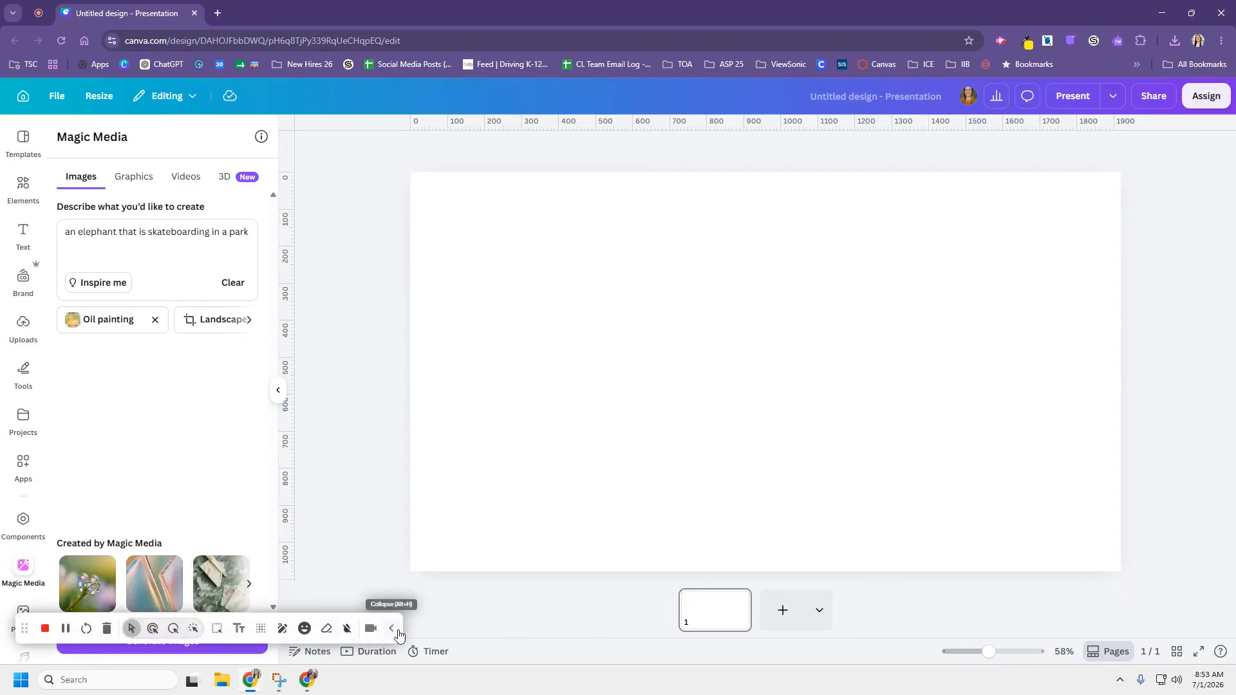
{"action": "left_click", "coordinate": [257, 653]}
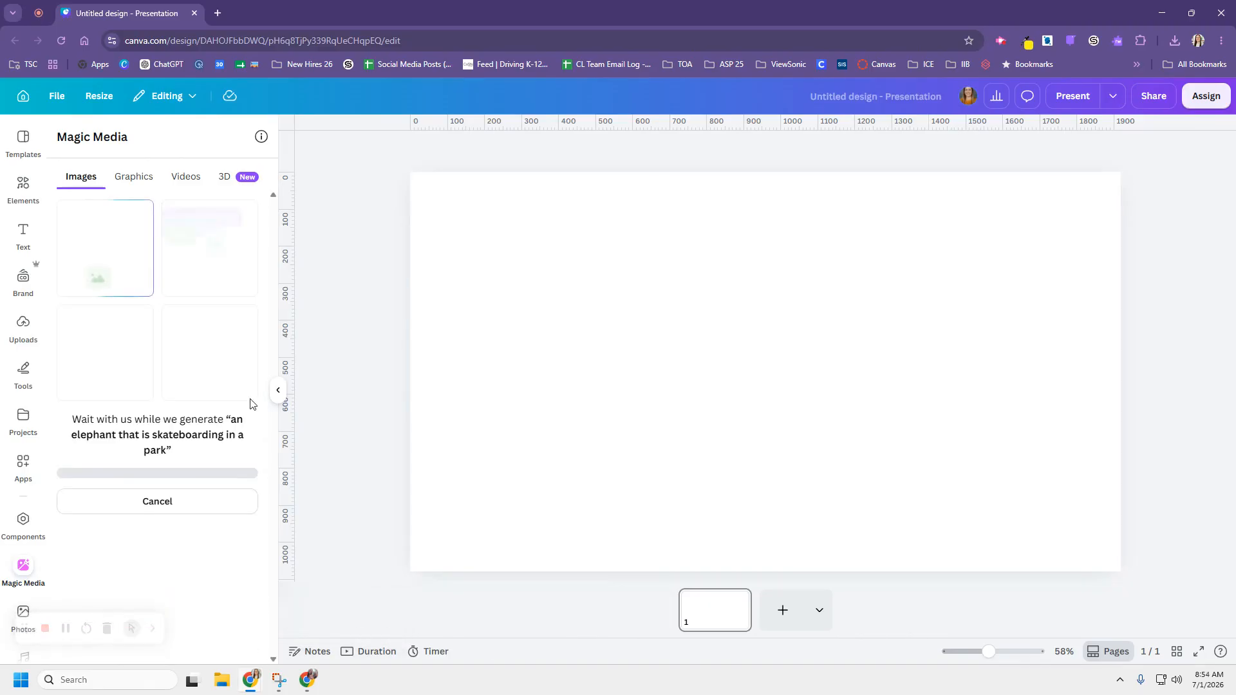
- Insert the arms-outstretched elephant image and stretch it to cover the whole slide
{"action": "left_click", "coordinate": [213, 251]}
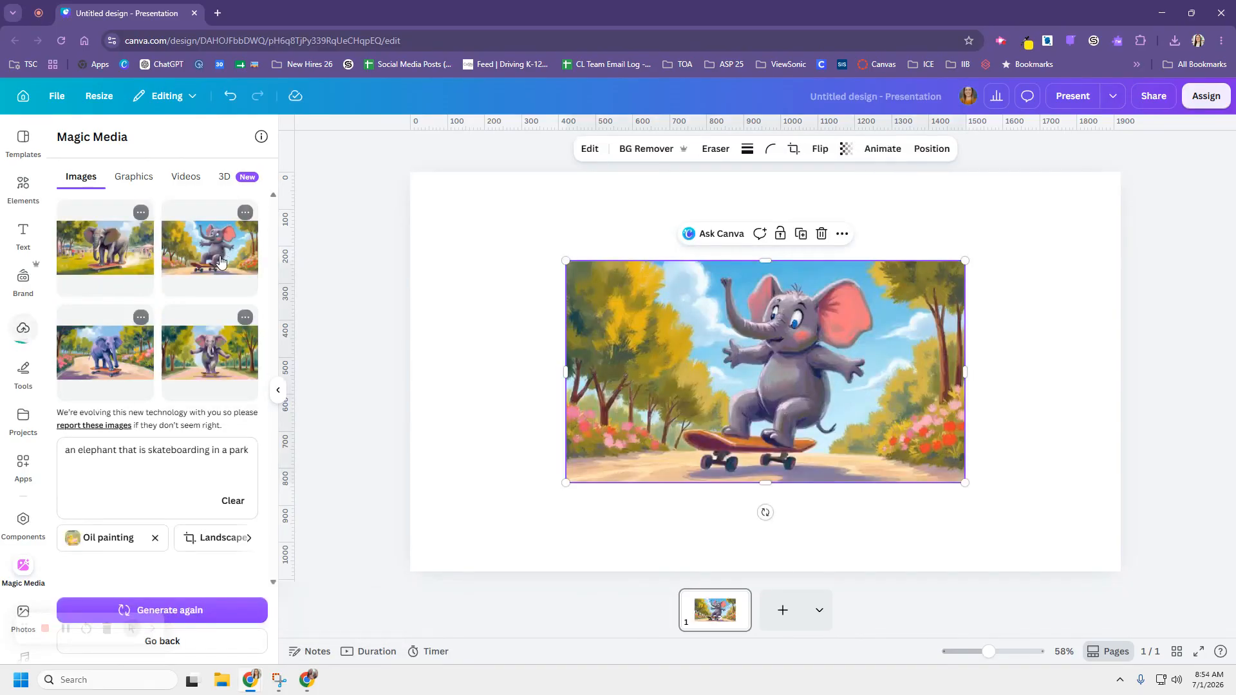
{"action": "left_click_drag", "start_coordinate": [683, 401], "coordinate": [528, 311]}
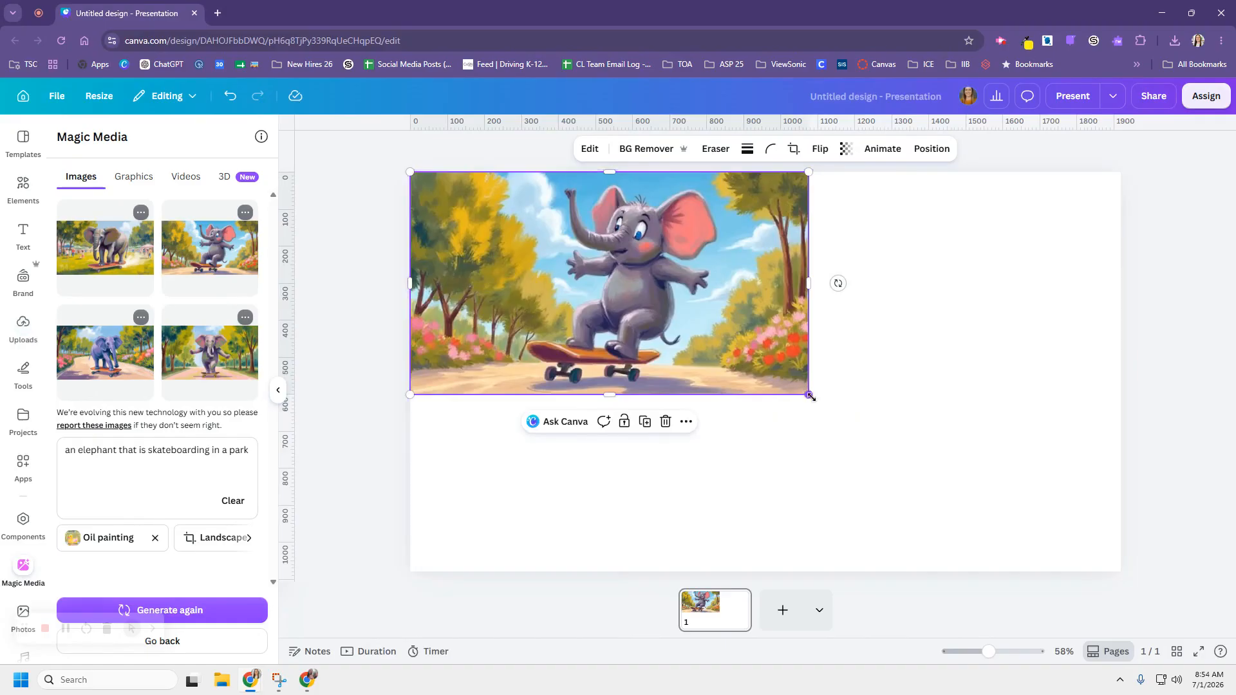
{"action": "left_click_drag", "start_coordinate": [808, 394], "coordinate": [1116, 593]}
{"action": "left_click_drag", "start_coordinate": [1081, 492], "coordinate": [1078, 492]}
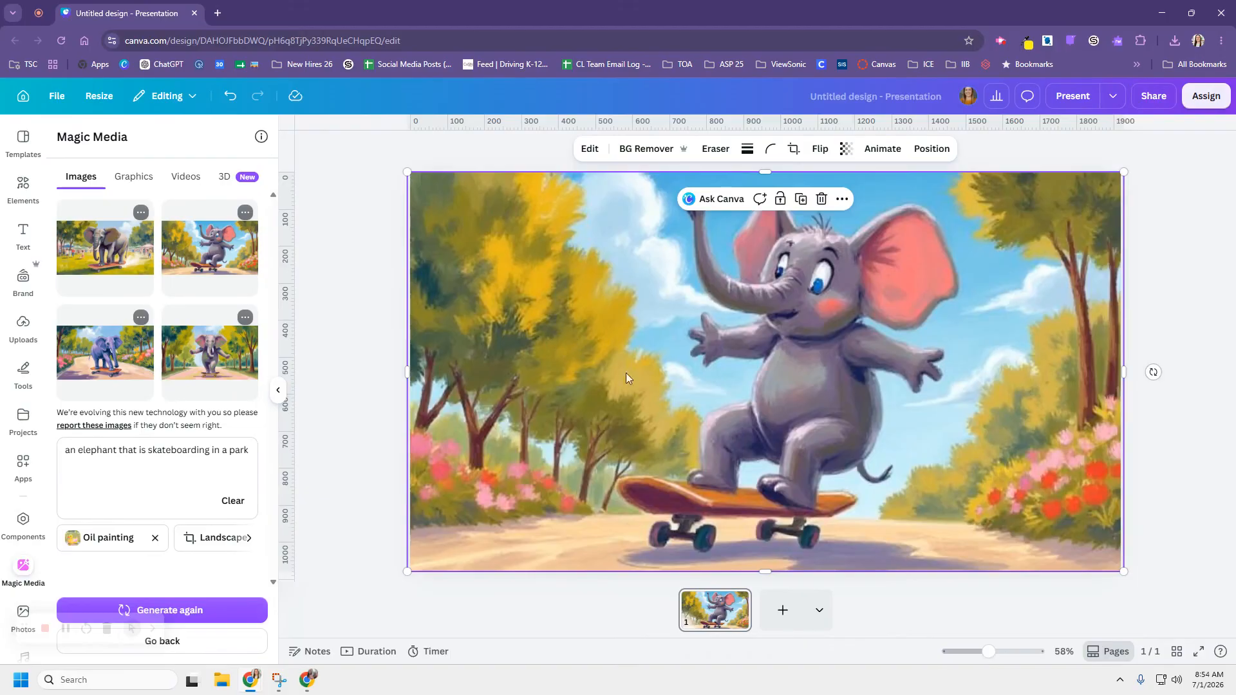
{"action": "left_click", "coordinate": [1148, 261]}
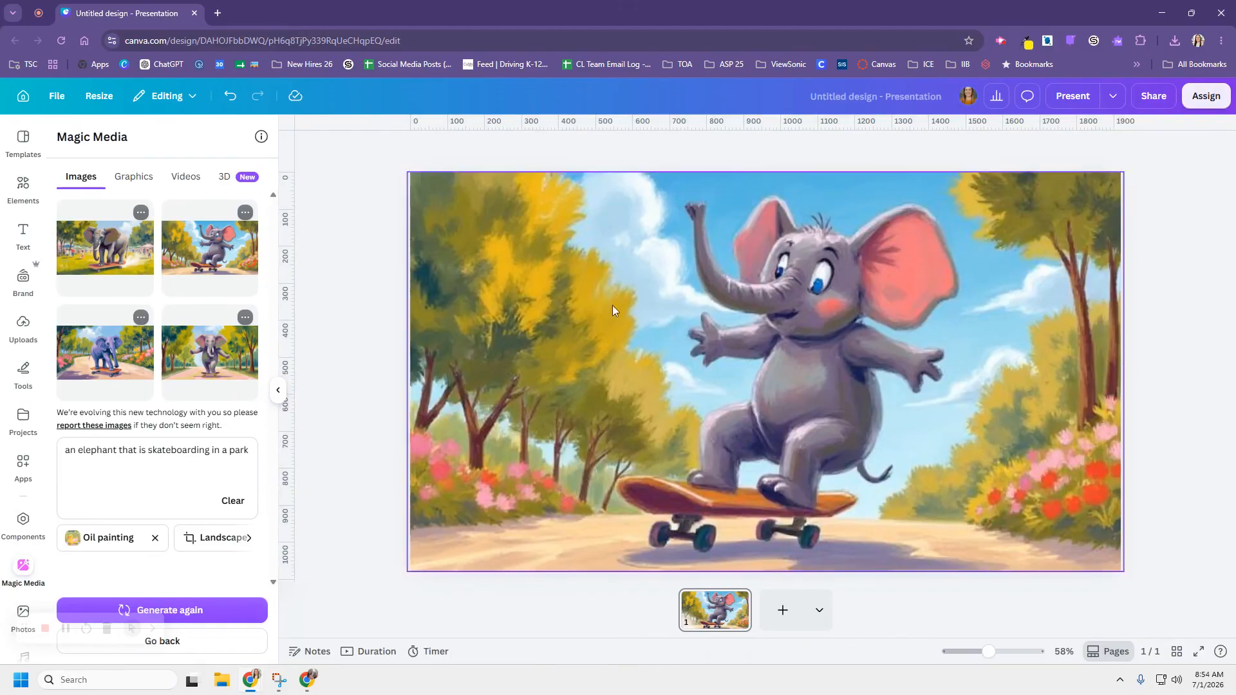
- Turn the elephant image into a 4.9-second video and accept the result
{"action": "left_click", "coordinate": [798, 307]}
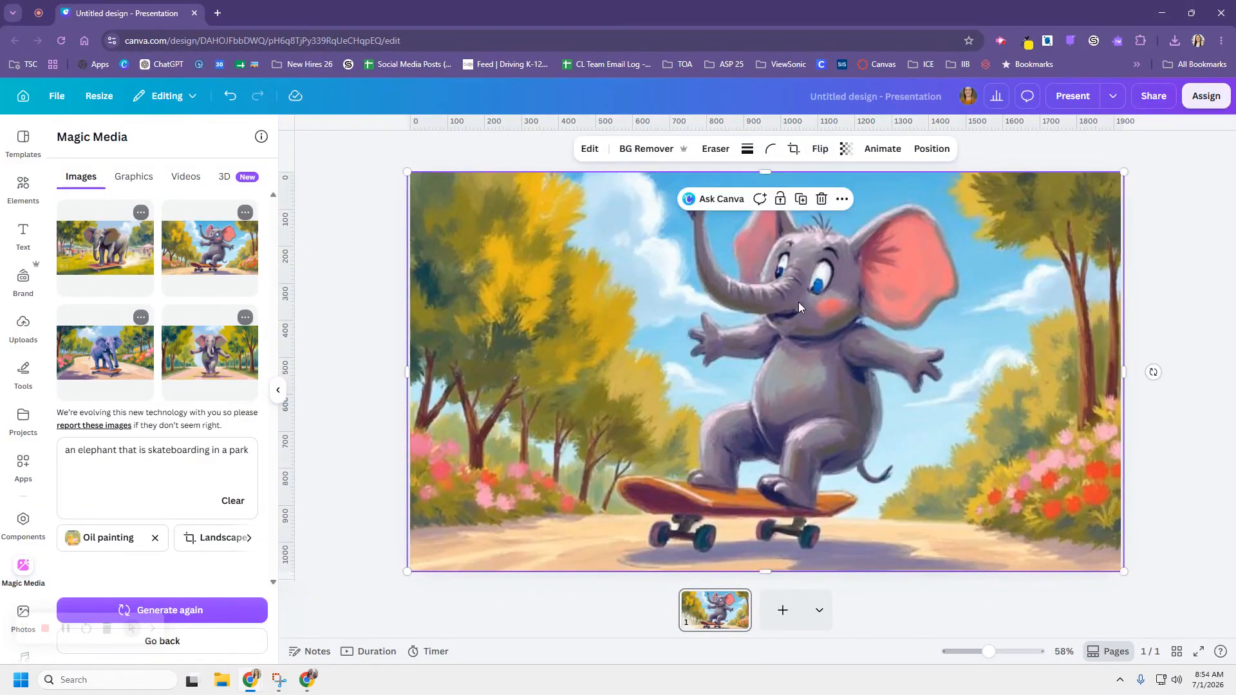
{"action": "left_click", "coordinate": [590, 149]}
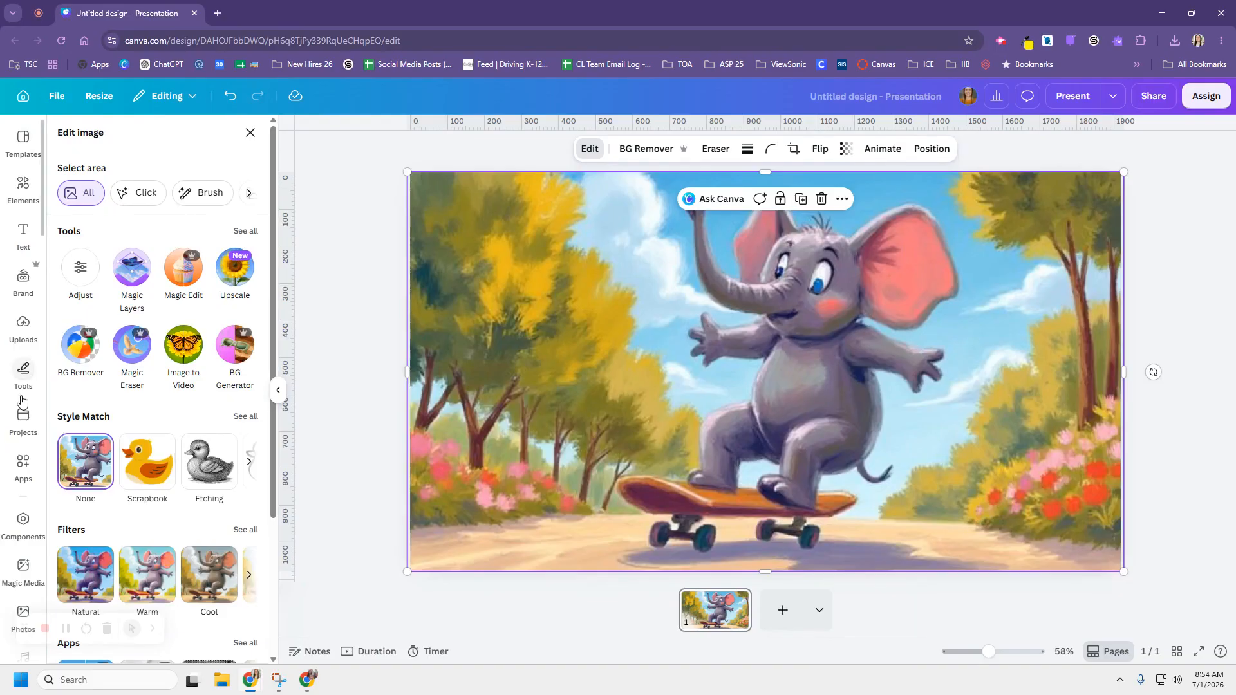
{"action": "left_click", "coordinate": [193, 349]}
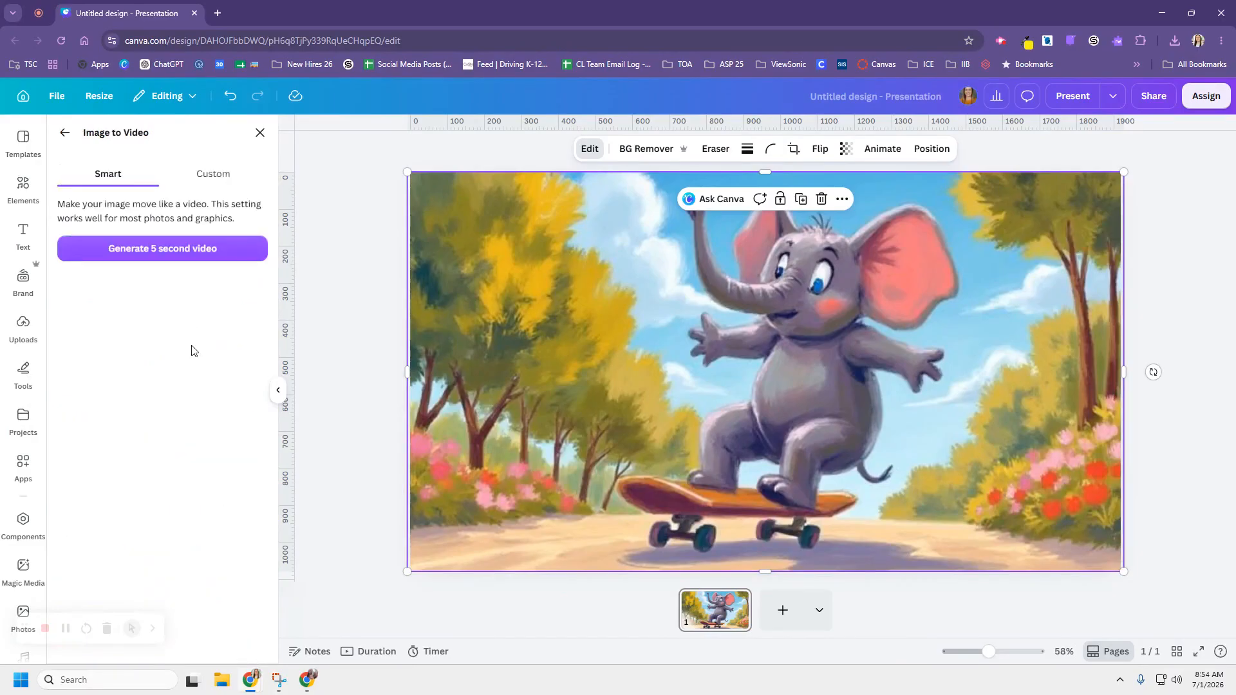
{"action": "left_click", "coordinate": [190, 259]}
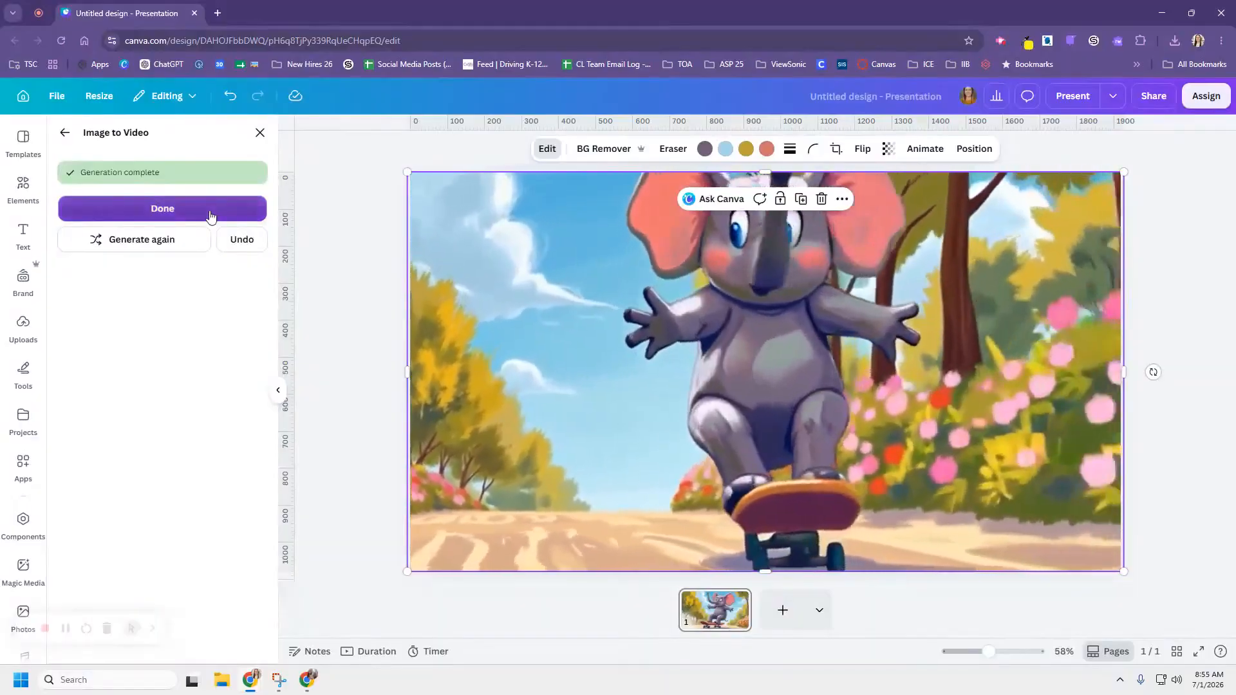
{"action": "left_click", "coordinate": [211, 215]}
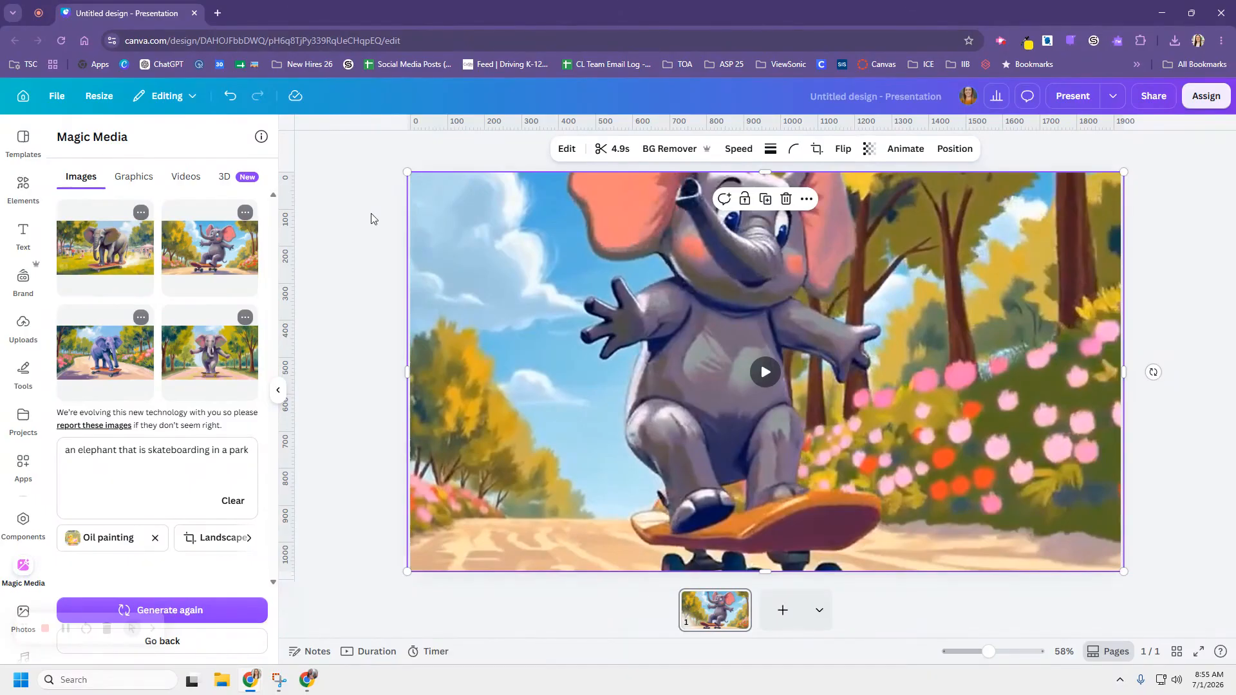
- Add a blank page 2 and generate Hand drawn graphics of a tuxedo dinosaur holding a rose
{"action": "left_click", "coordinate": [771, 619]}
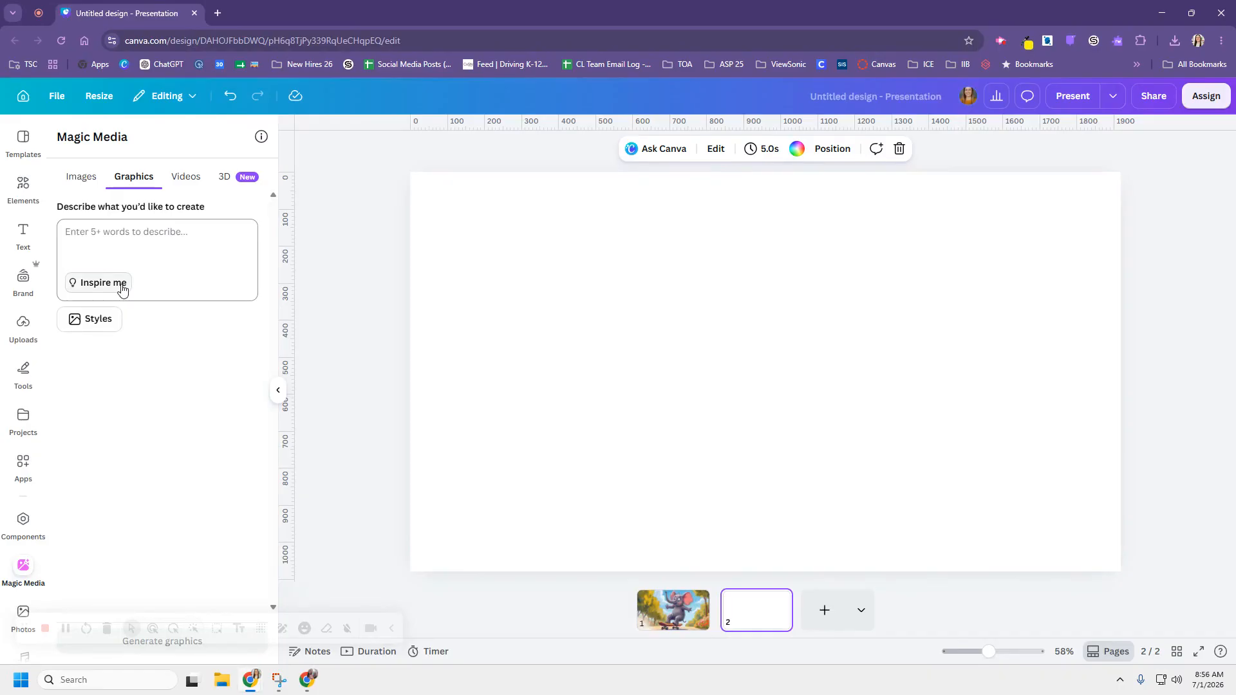
{"action": "left_click", "coordinate": [103, 282]}
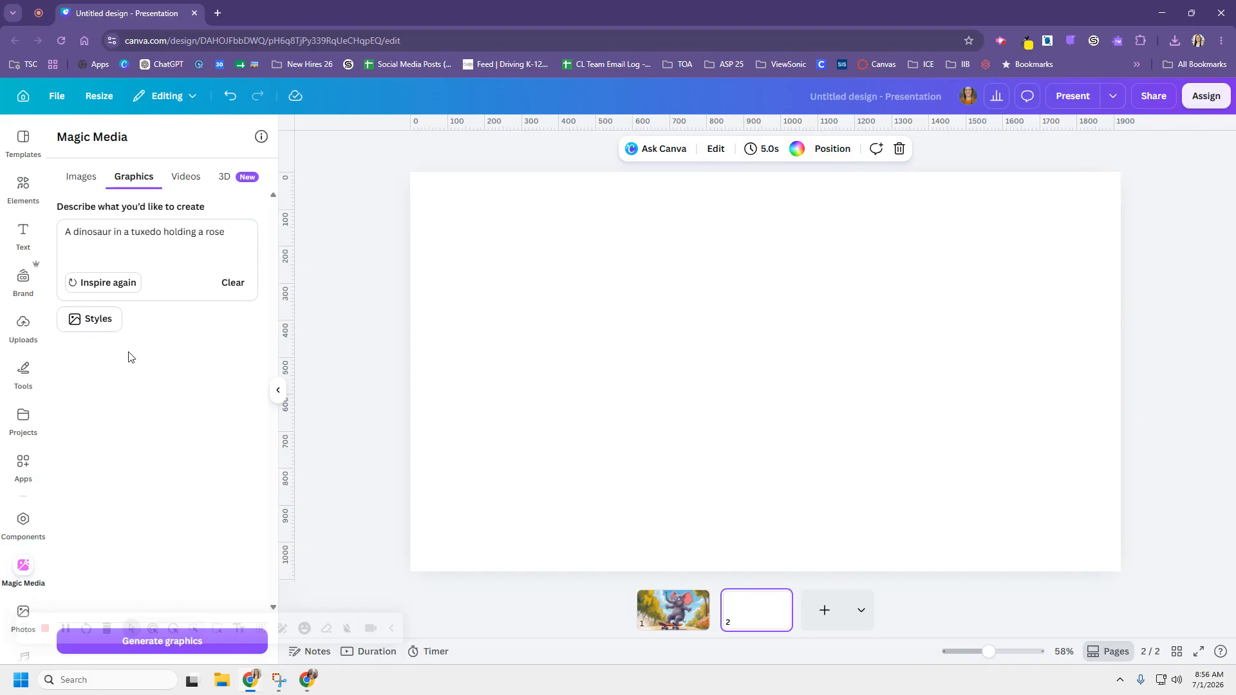
{"action": "left_click", "coordinate": [108, 329]}
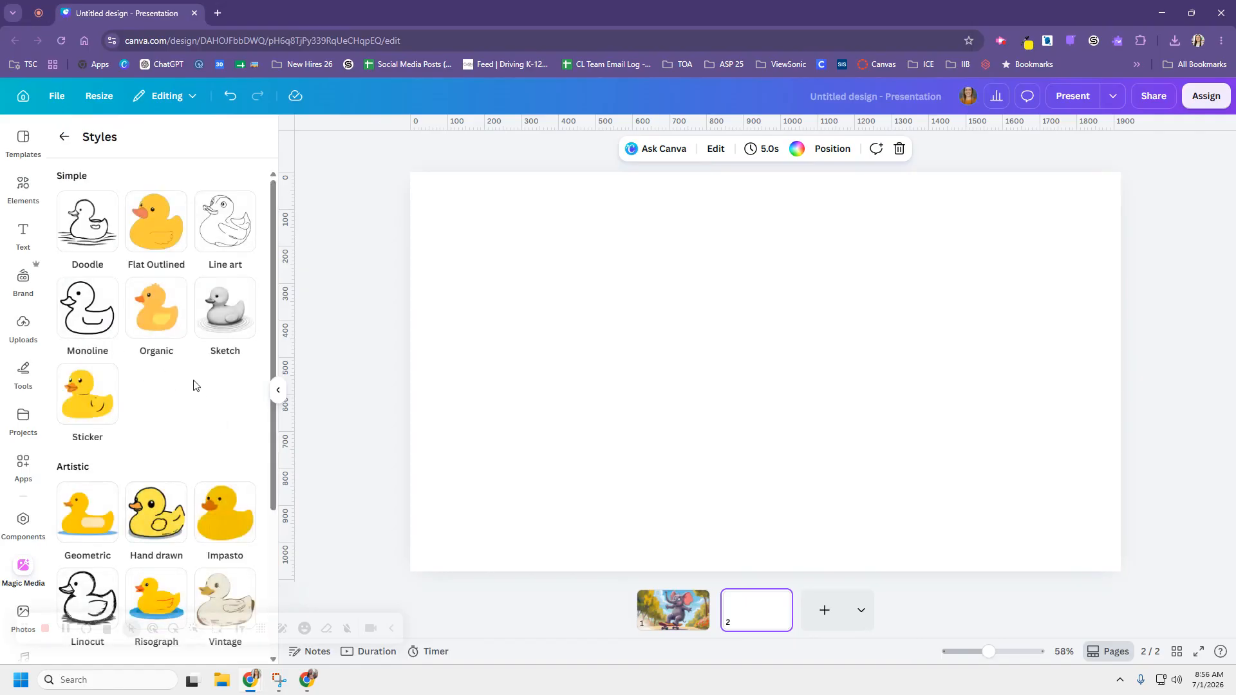
{"action": "scroll", "coordinate": [193, 385], "scroll_direction": "down", "scroll_amount": 1}
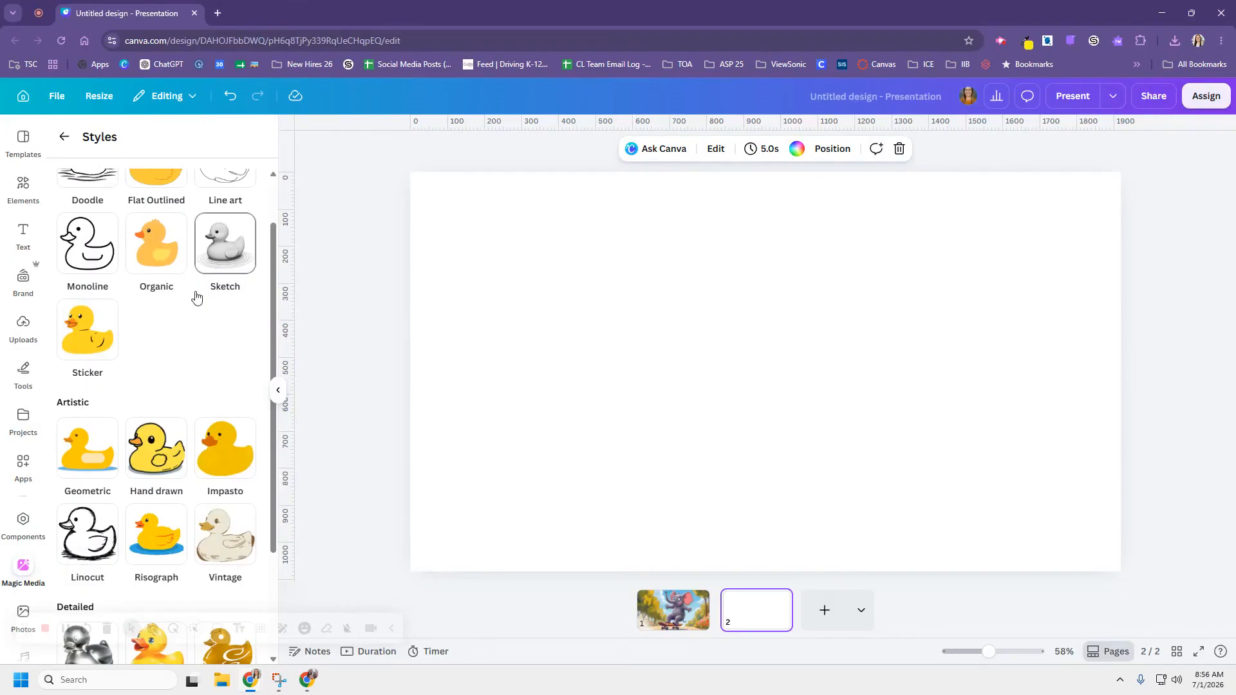
{"action": "scroll", "coordinate": [192, 349], "scroll_direction": "down", "scroll_amount": 2}
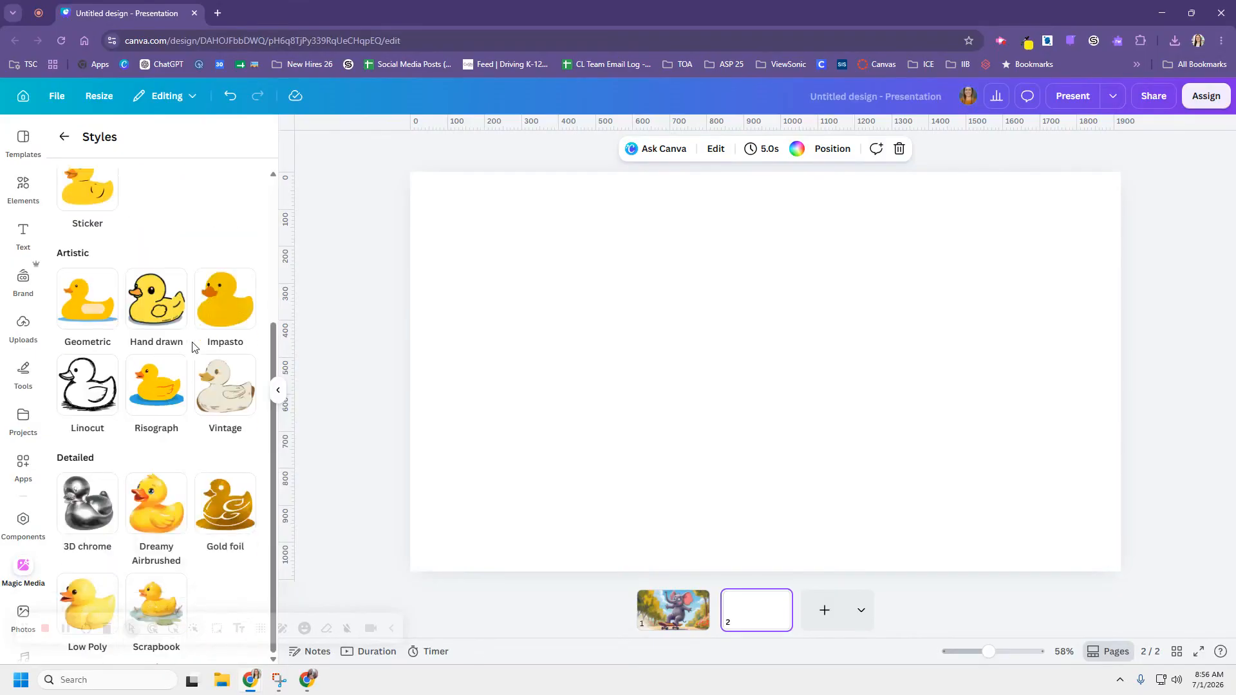
{"action": "left_click", "coordinate": [155, 296]}
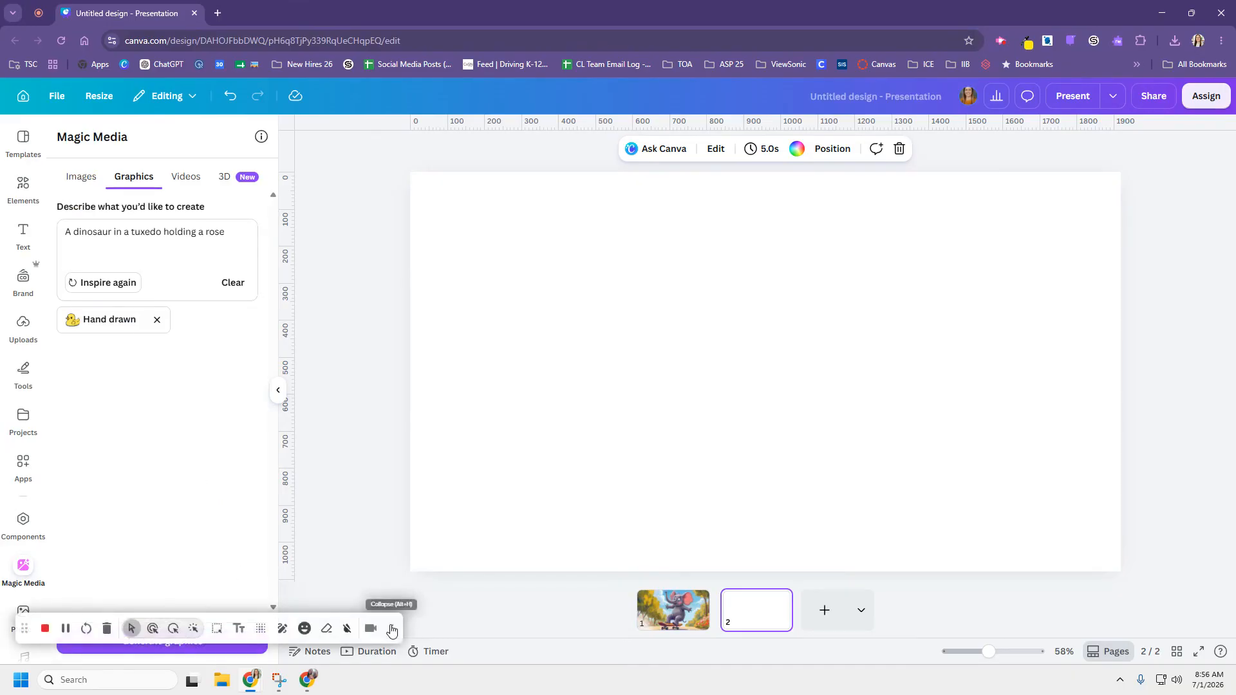
{"action": "left_click", "coordinate": [247, 644]}
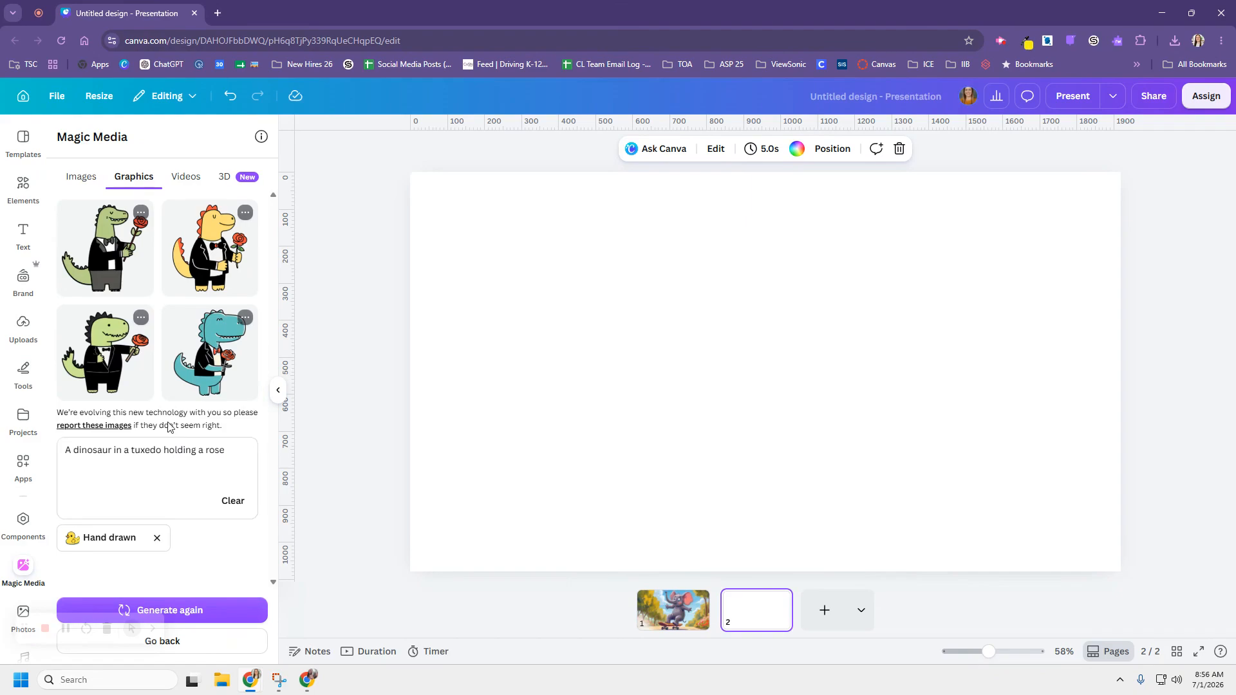
- Place the teal tuxedo dinosaur at full page height on the left, then add a blank third page
{"action": "left_click", "coordinate": [218, 351]}
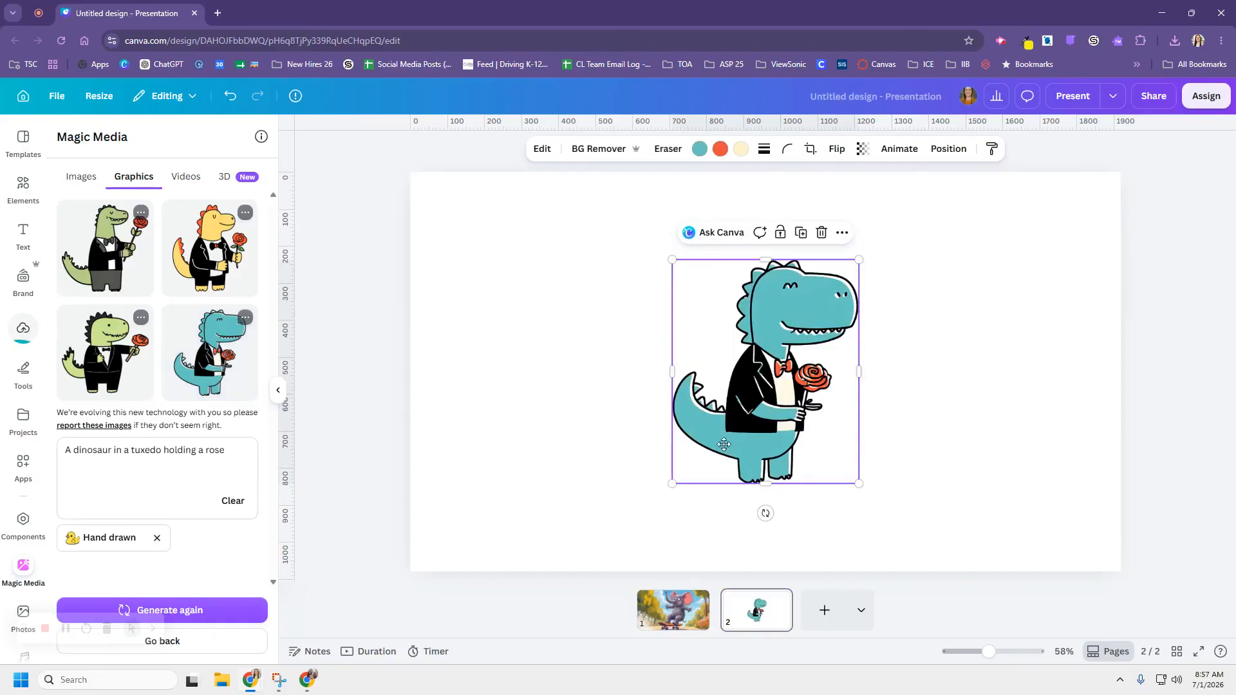
{"action": "left_click_drag", "start_coordinate": [725, 445], "coordinate": [531, 532]}
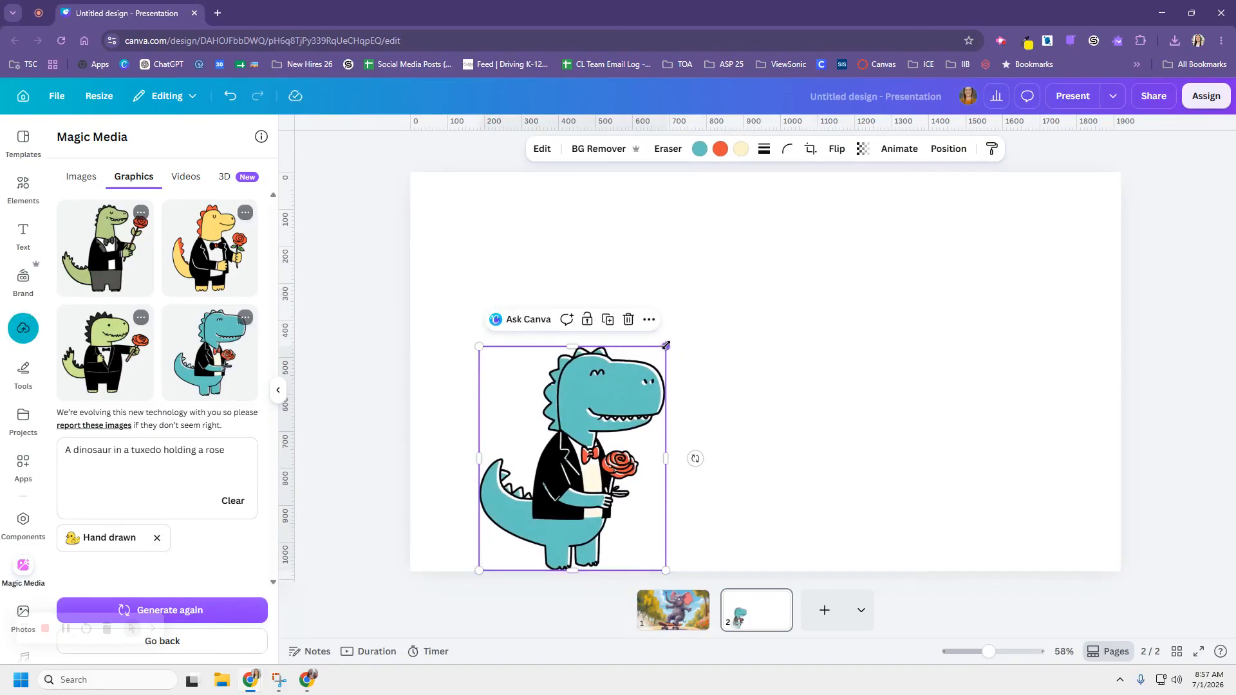
{"action": "left_click_drag", "start_coordinate": [666, 345], "coordinate": [864, 221]}
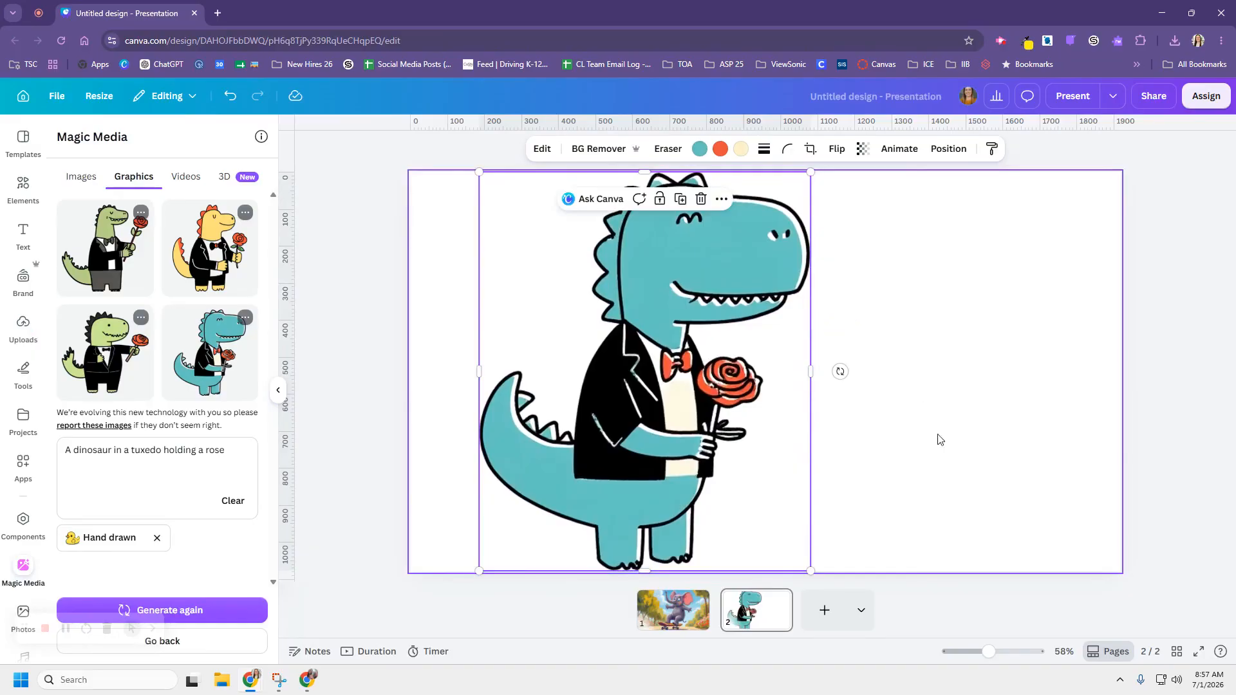
{"action": "left_click", "coordinate": [939, 440]}
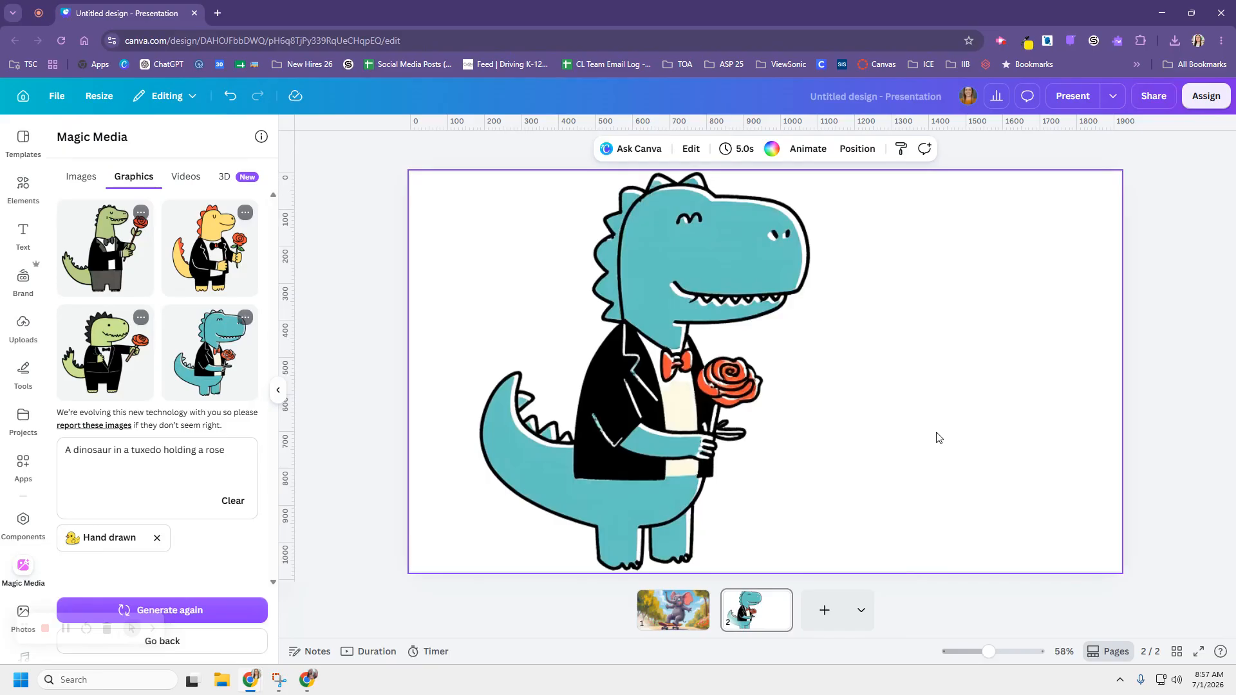
{"action": "left_click", "coordinate": [824, 610]}
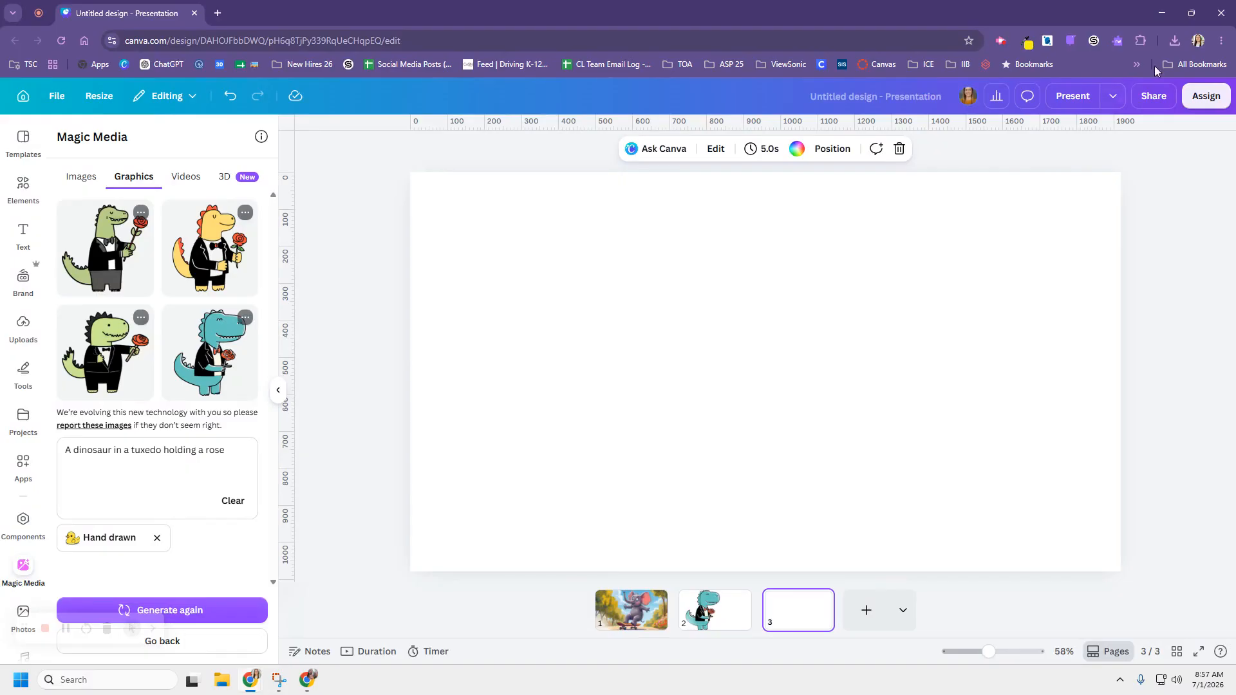
- Drag Essential_Lab_Safety_Rules.png from downloads onto page 3 and enlarge it to fill the page
{"action": "left_click", "coordinate": [1175, 41]}
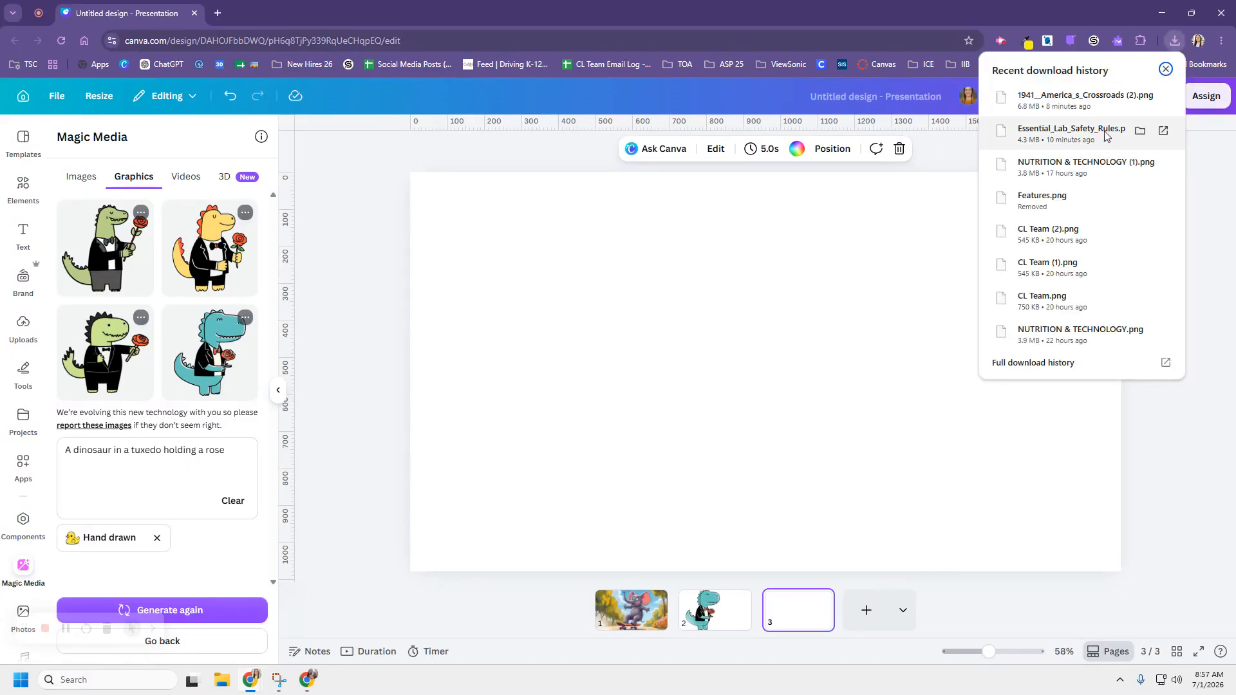
{"action": "left_click_drag", "start_coordinate": [657, 314], "coordinate": [657, 314]}
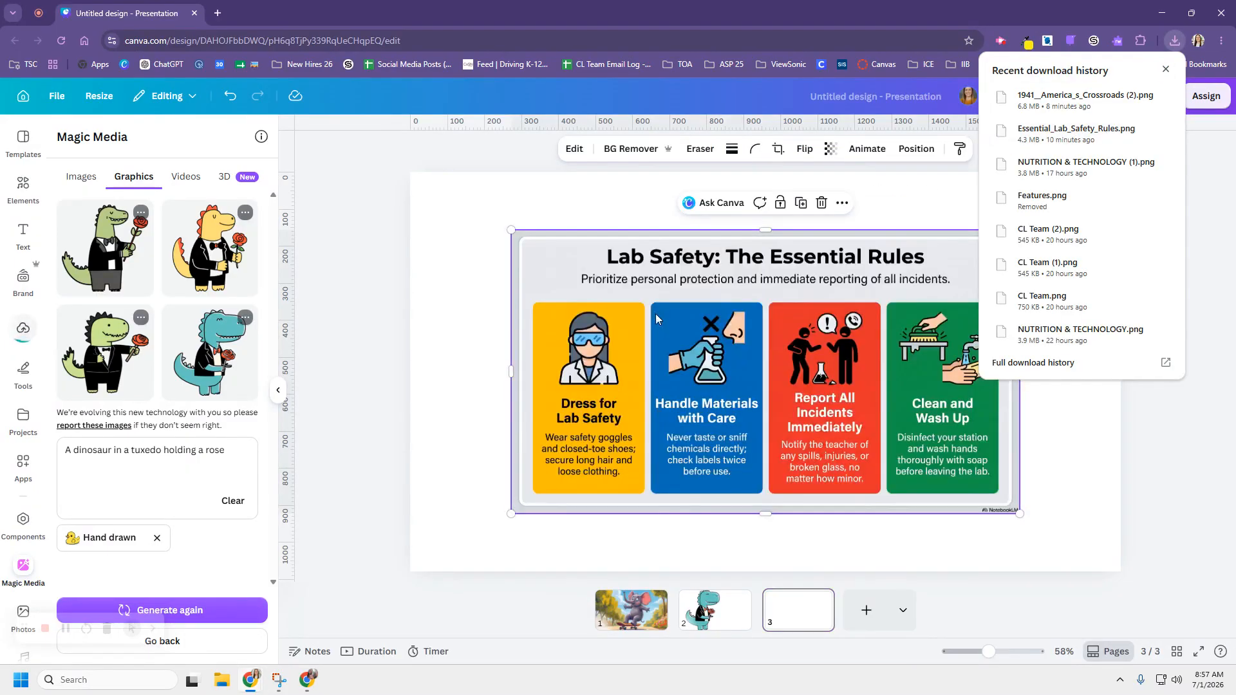
{"action": "left_click_drag", "start_coordinate": [741, 397], "coordinate": [638, 340]}
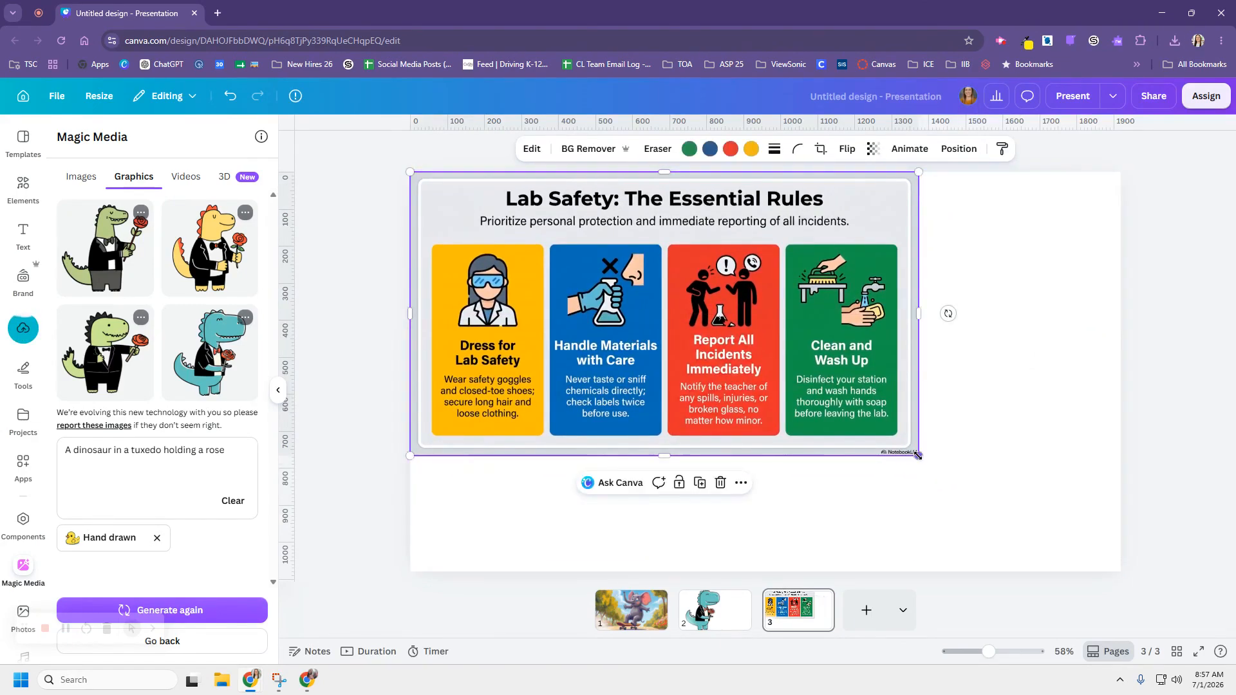
{"action": "left_click_drag", "start_coordinate": [920, 456], "coordinate": [1141, 574]}
{"action": "left_click", "coordinate": [1217, 474]}
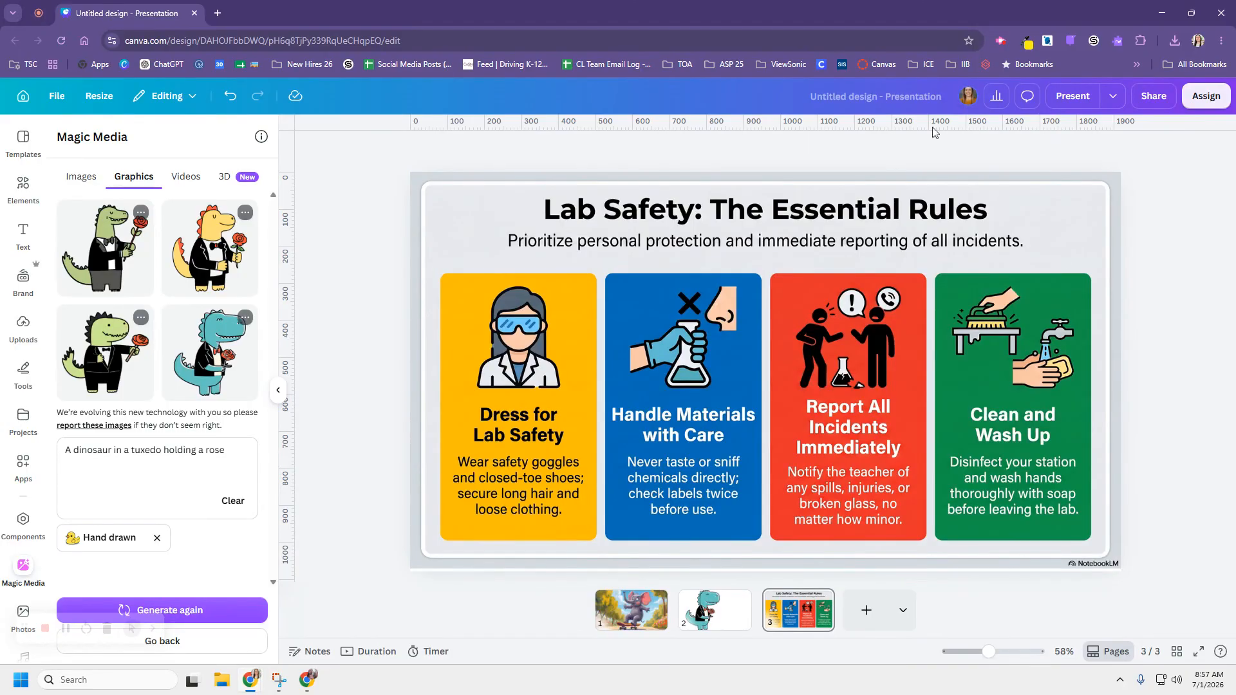
{"action": "left_click", "coordinate": [658, 414]}
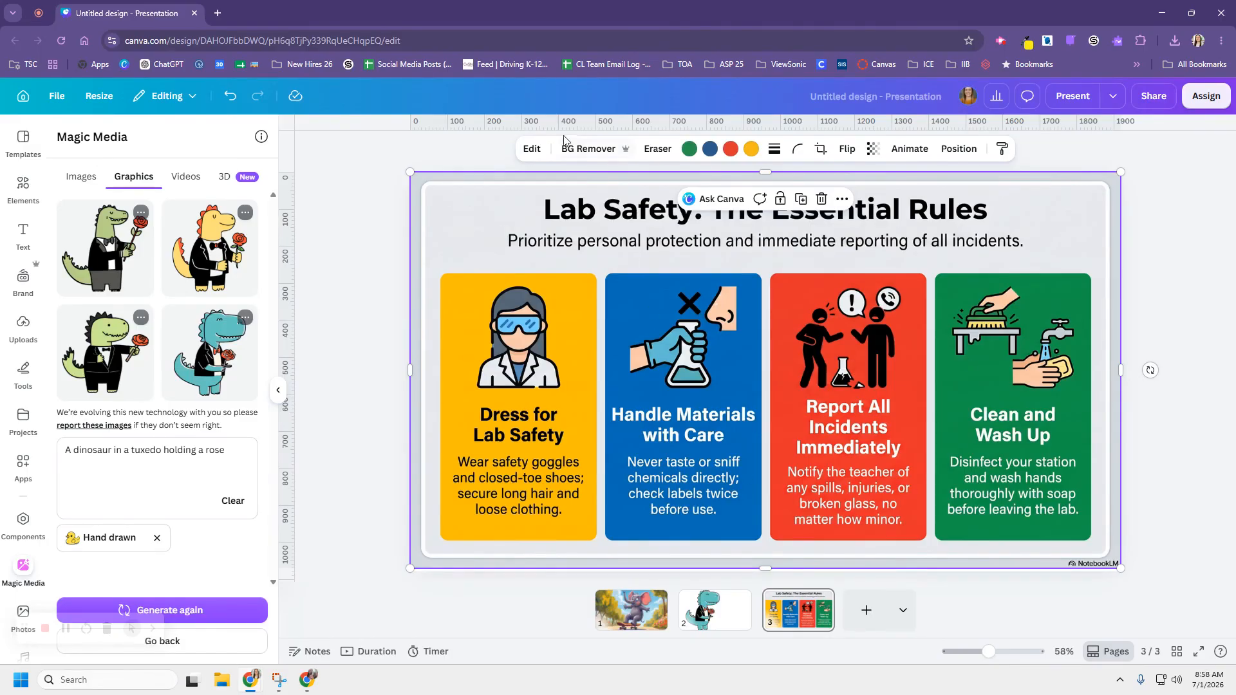
- Apply Magic Layers to the infographic and check the credit text, logo and background layers
{"action": "left_click", "coordinate": [533, 149]}
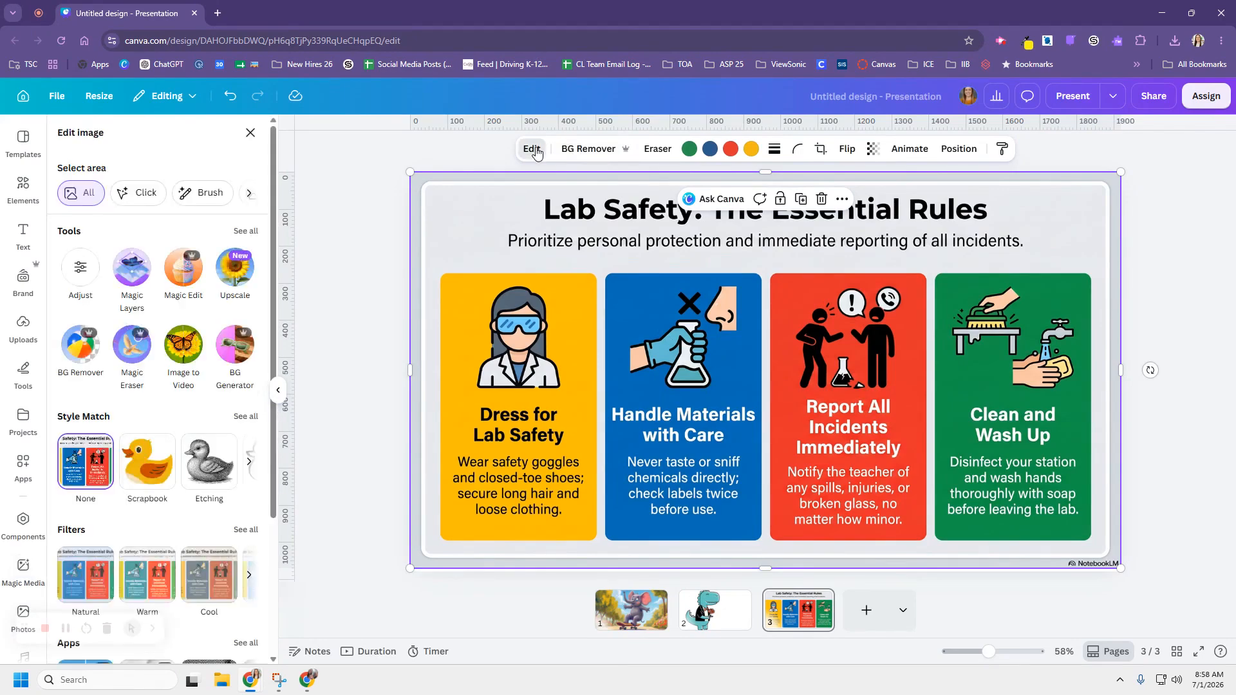
{"action": "left_click", "coordinate": [135, 266]}
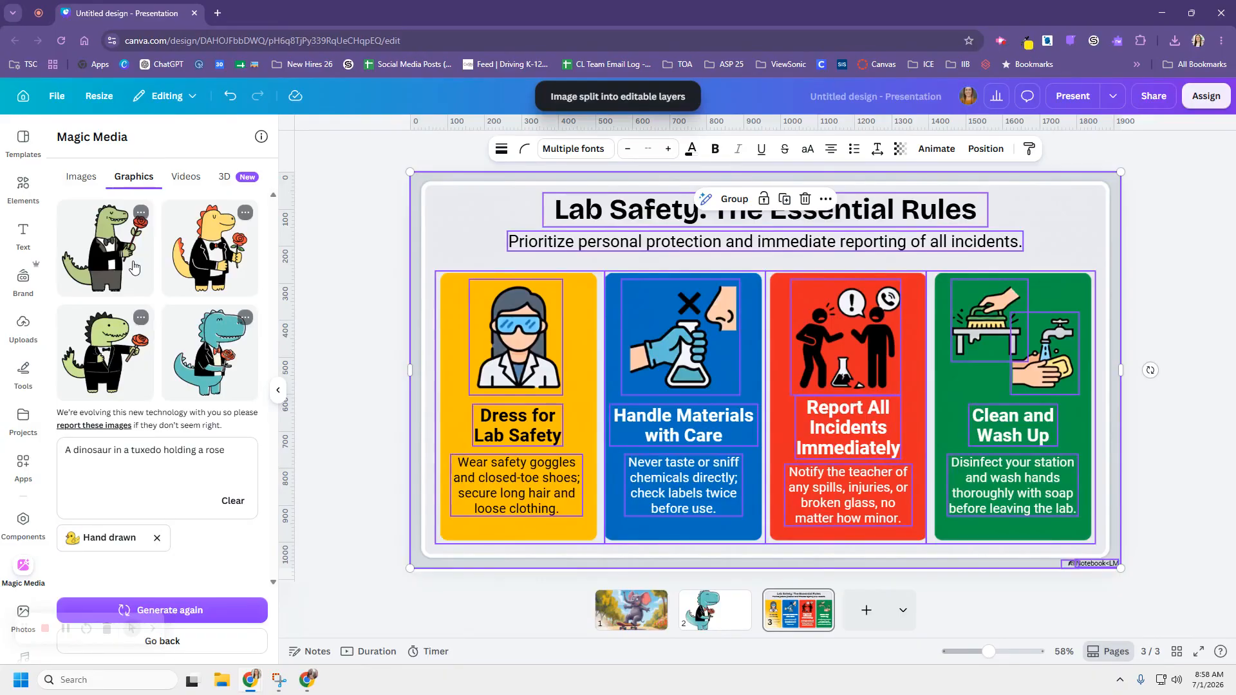
{"action": "left_click", "coordinate": [1185, 430]}
{"action": "left_click", "coordinate": [1094, 569]}
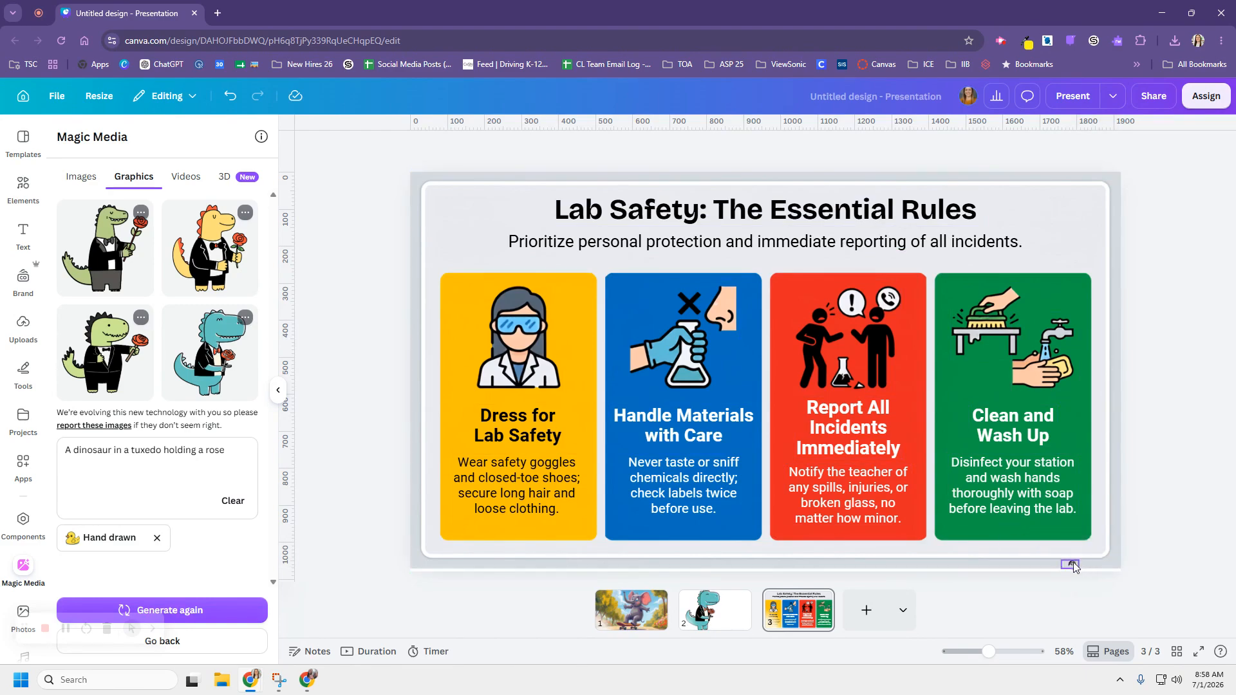
{"action": "left_click", "coordinate": [1073, 563]}
{"action": "left_click", "coordinate": [1100, 564]}
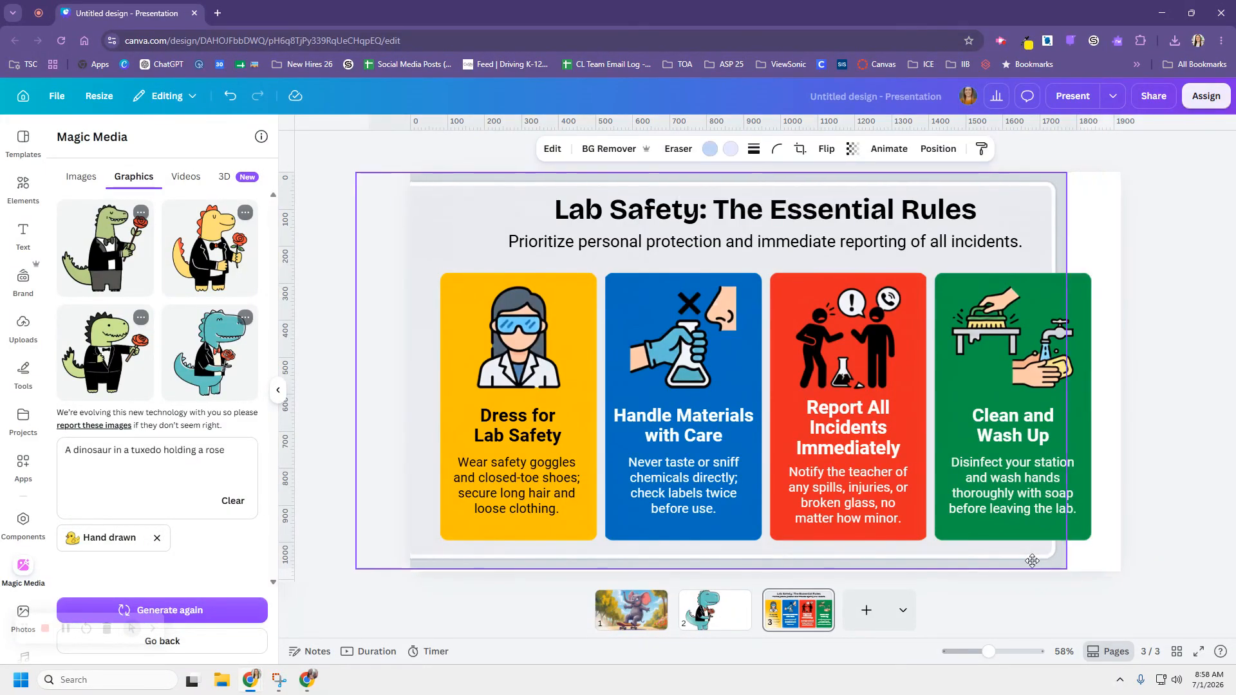